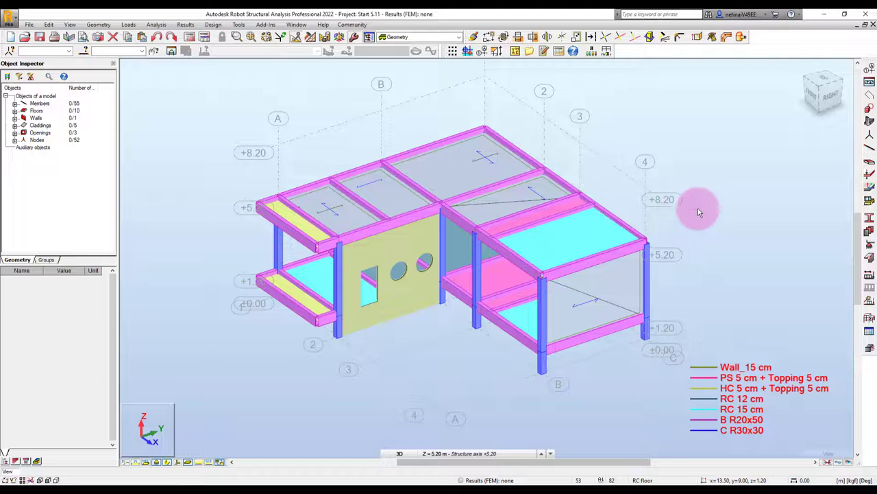
# - Delete the side cladding panel of the front corner bay
pyautogui.moveTo(698, 207)
pyautogui.mouseDown(button='middle')
pyautogui.moveTo(701, 247)
pyautogui.moveTo(690, 264)
pyautogui.moveTo(699, 265)
pyautogui.mouseUp(button='middle')
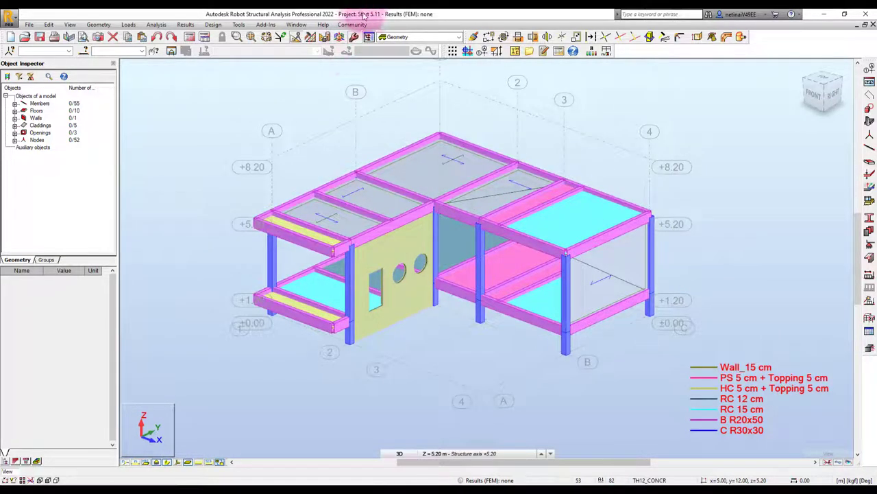
pyautogui.keyDown('shift'); pyautogui.moveTo(668, 209); pyautogui.dragTo(672, 216, button='middle'); pyautogui.keyUp('shift')
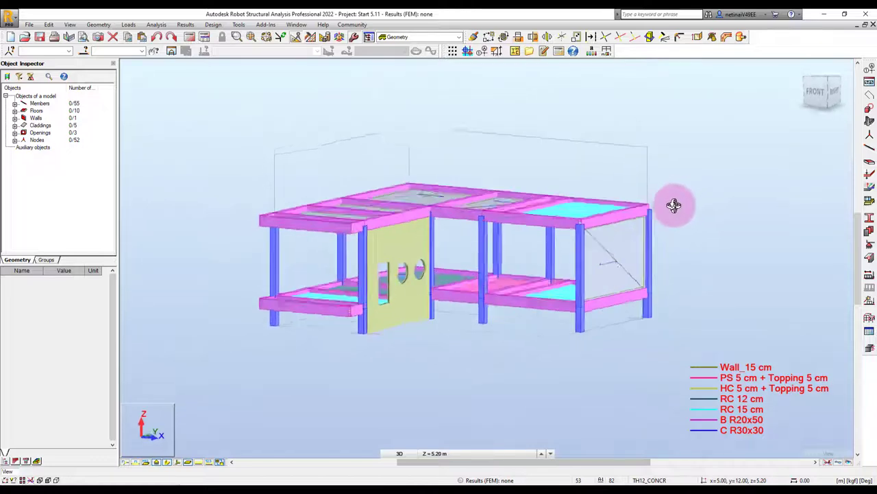
pyautogui.scroll(2, 469, 331)
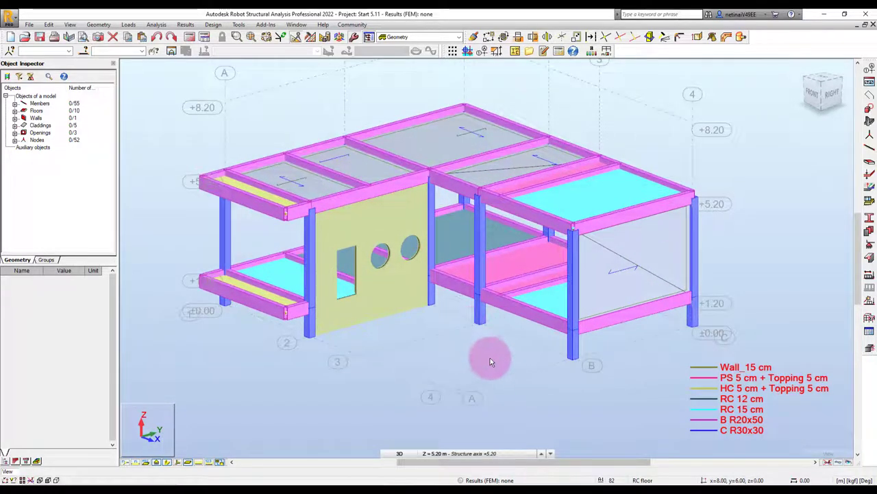
pyautogui.moveTo(511, 338)
pyautogui.keyDown('shift'); pyautogui.mouseDown(button='middle')
pyautogui.moveTo(554, 352)
pyautogui.moveTo(369, 357)
pyautogui.mouseUp(button='middle'); pyautogui.keyUp('shift')
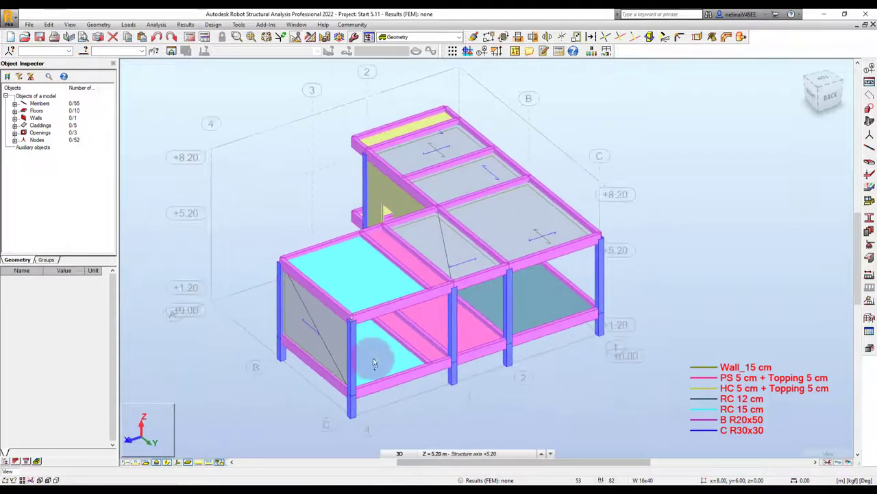
pyautogui.moveTo(466, 398)
pyautogui.mouseDown(button='middle')
pyautogui.moveTo(527, 373)
pyautogui.moveTo(510, 366)
pyautogui.moveTo(521, 372)
pyautogui.moveTo(525, 337)
pyautogui.mouseUp(button='middle')
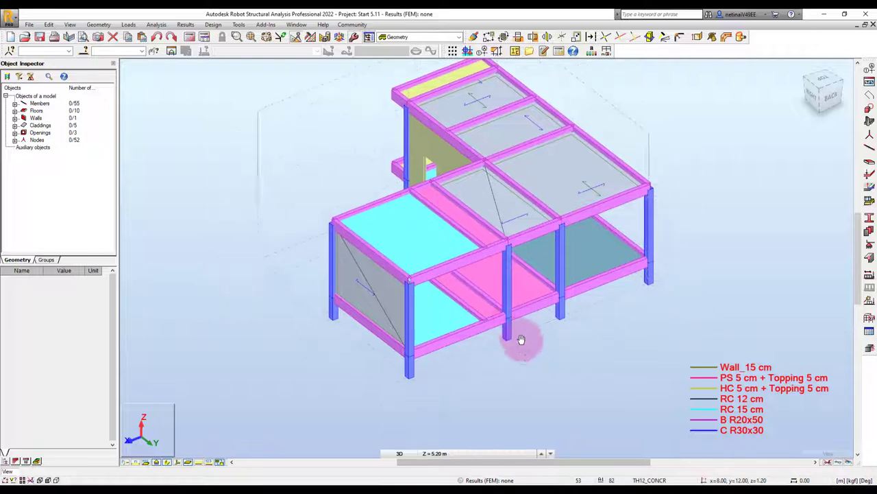
pyautogui.click(423, 236)
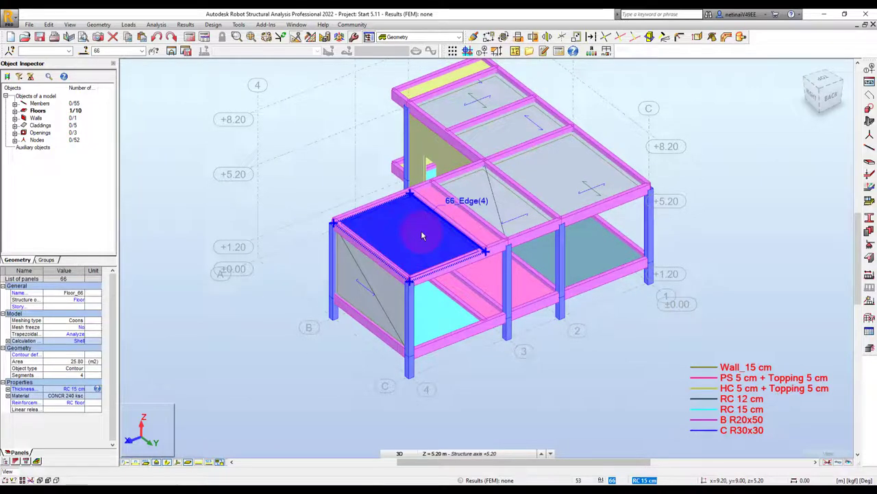
pyautogui.click(624, 321)
pyautogui.keyDown('shift'); pyautogui.moveTo(587, 350); pyautogui.dragTo(562, 362, button='middle'); pyautogui.keyUp('shift')
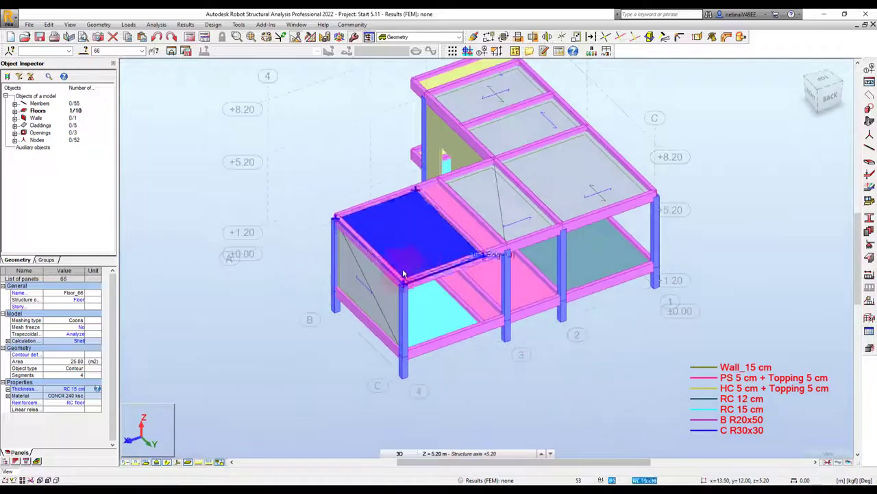
pyautogui.click(377, 289)
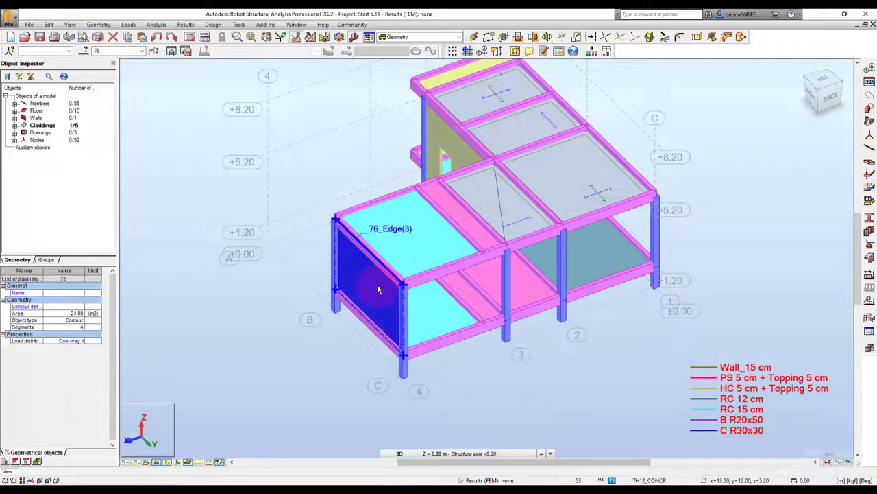
pyautogui.click(356, 304)
pyautogui.press('Delete')
# - Delete the 15 cm floor slab of the same bay
pyautogui.click(308, 335)
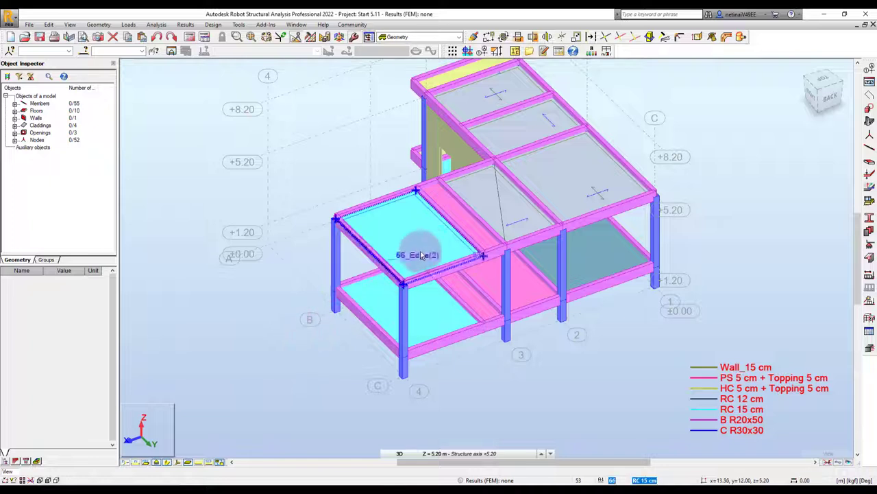
pyautogui.click(427, 250)
pyautogui.click(489, 360)
pyautogui.click(414, 231)
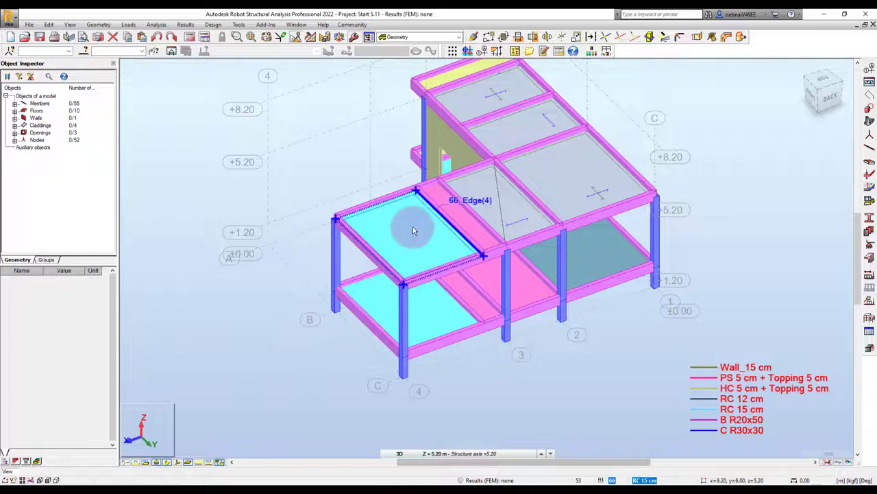
pyautogui.press('Delete')
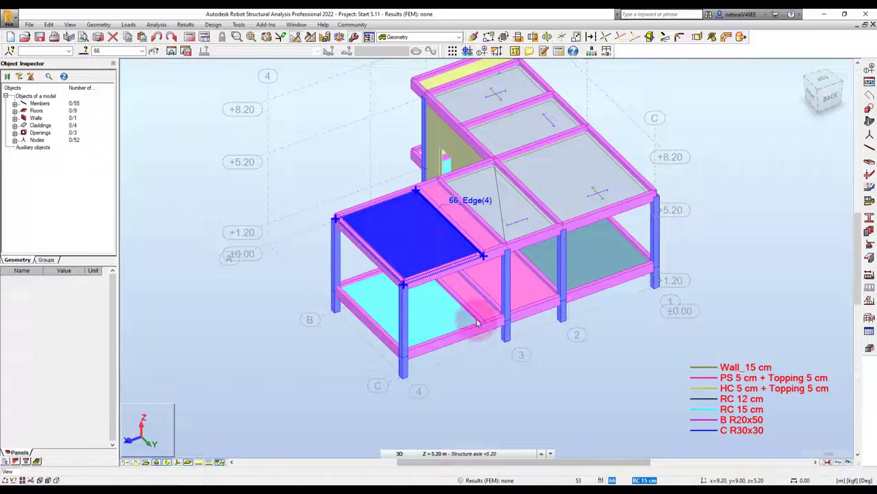
pyautogui.click(507, 375)
pyautogui.moveTo(507, 376)
pyautogui.keyDown('shift'); pyautogui.mouseDown(button='middle')
pyautogui.moveTo(533, 386)
pyautogui.moveTo(562, 380)
pyautogui.moveTo(552, 382)
pyautogui.mouseUp(button='middle'); pyautogui.keyUp('shift')
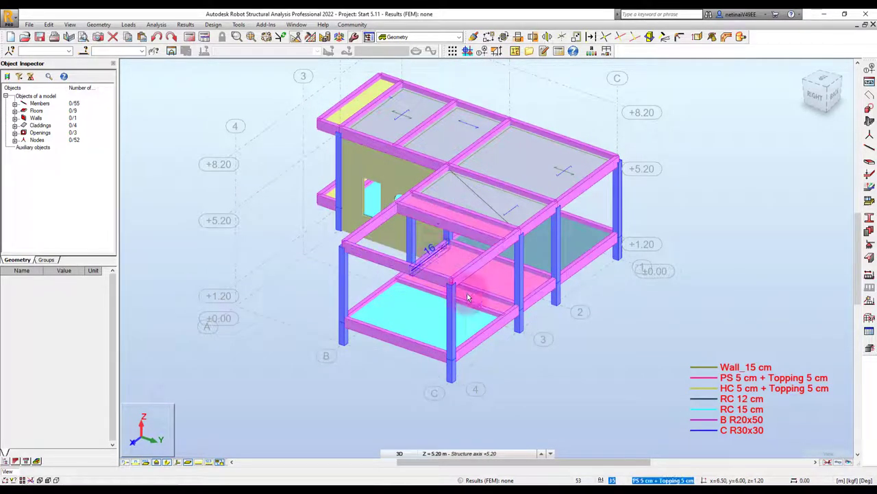
# - Set the new member type to RC Beam with section B R20x50
pyautogui.click(793, 475)
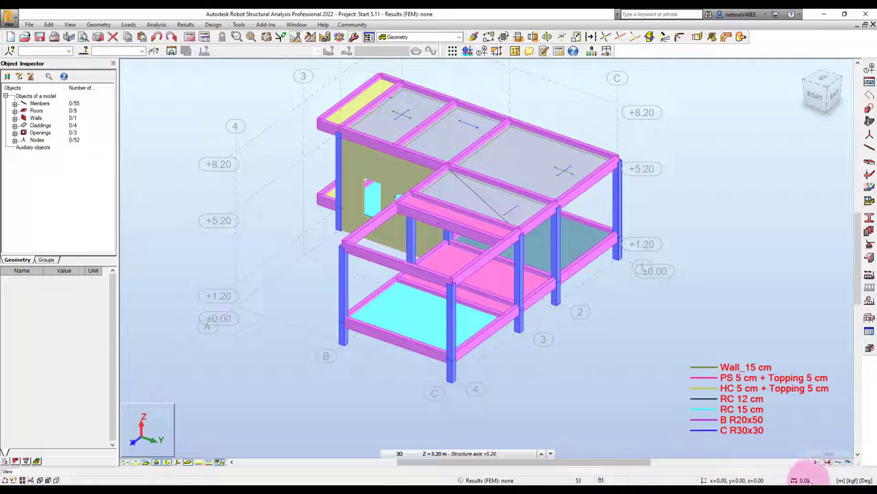
pyautogui.scroll(2, 351, 248)
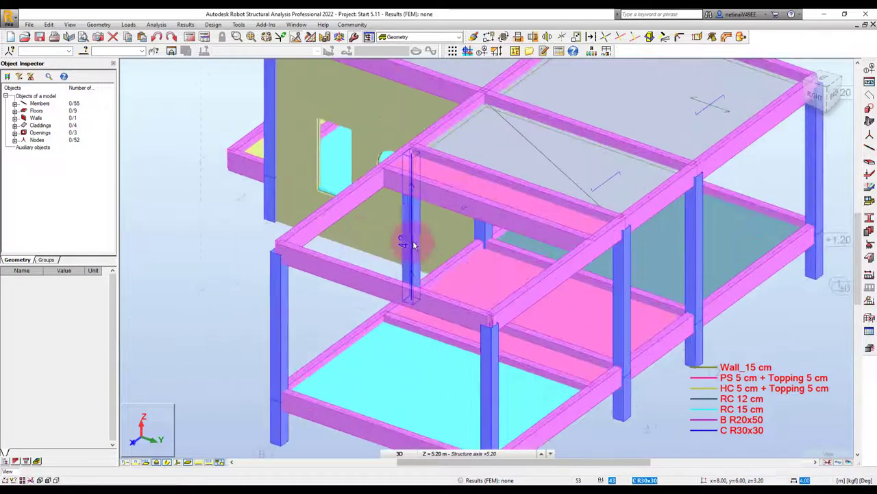
pyautogui.scroll(-3, 357, 246)
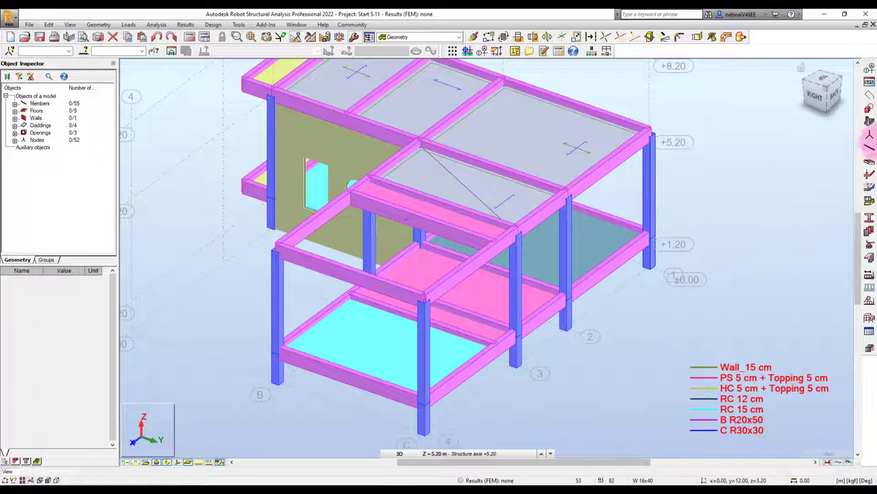
pyautogui.click(869, 148)
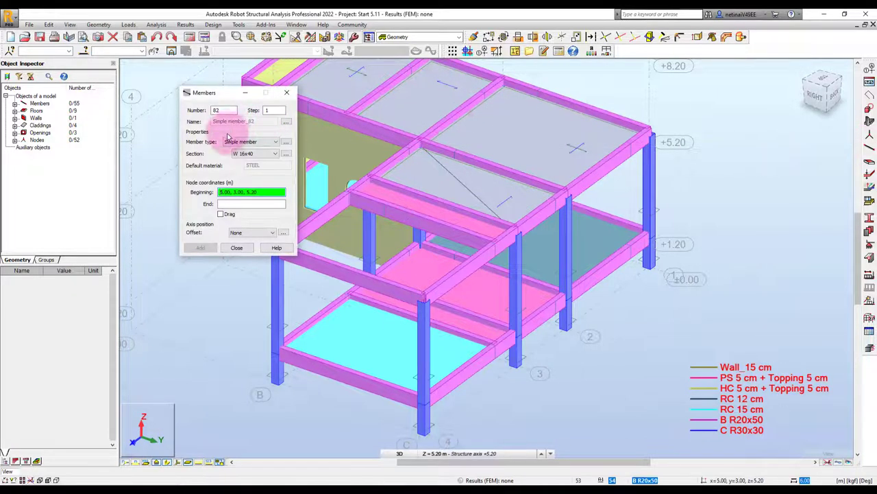
pyautogui.click(234, 142)
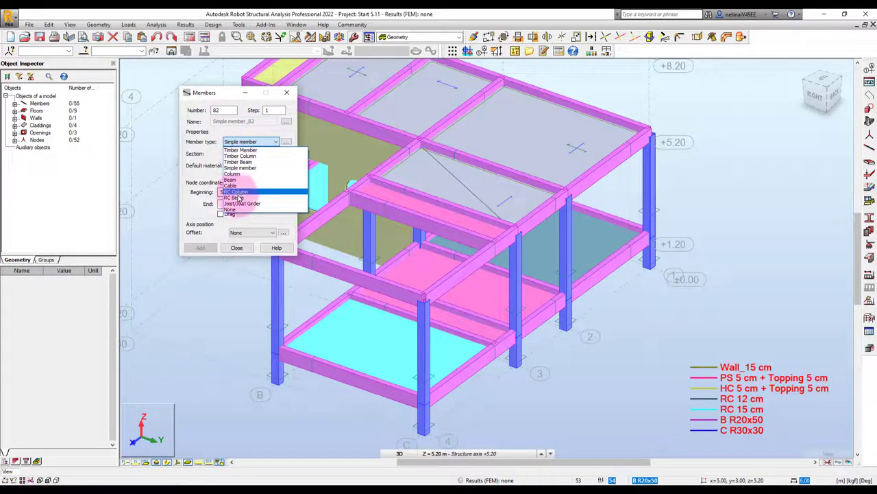
pyautogui.click(238, 189)
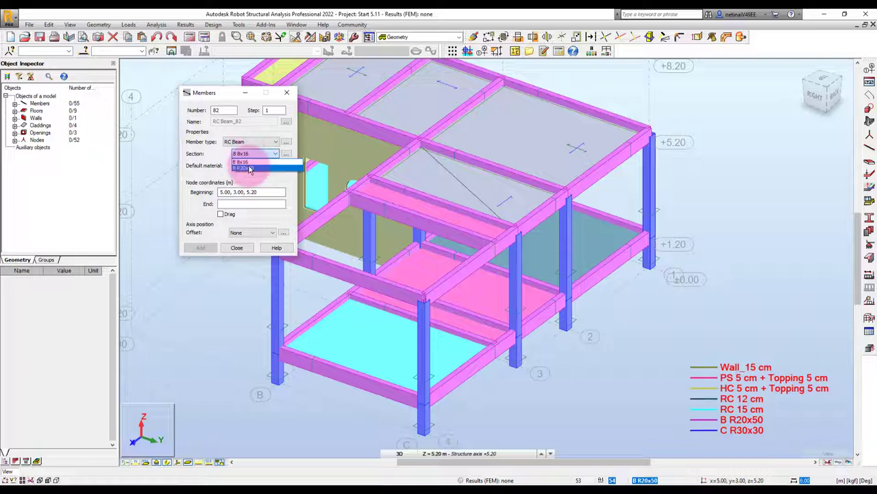
pyautogui.click(248, 168)
# - Draw beam 82 between the +5.20 nodes across the opened bay
pyautogui.click(373, 237)
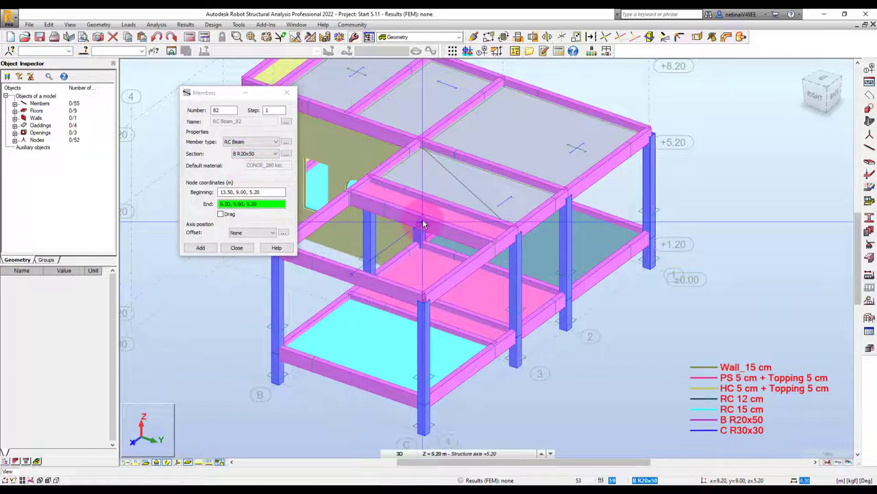
pyautogui.click(288, 92)
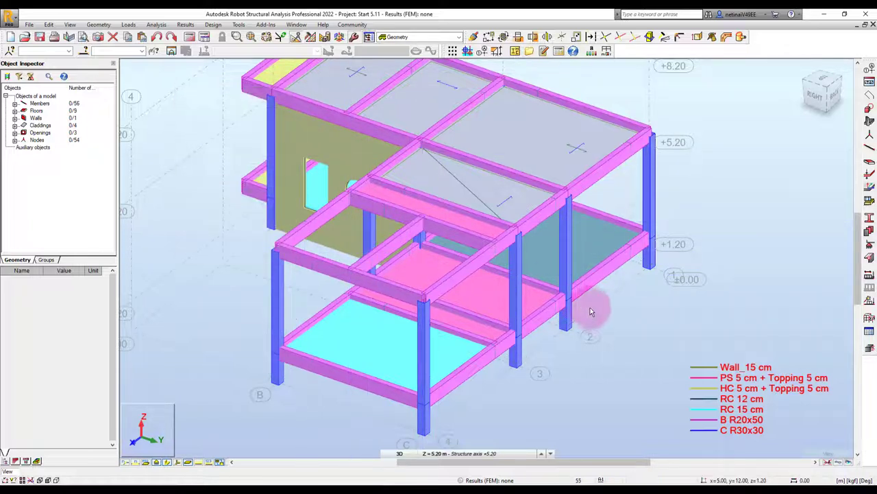
pyautogui.scroll(1, 637, 335)
pyautogui.scroll(3, 350, 247)
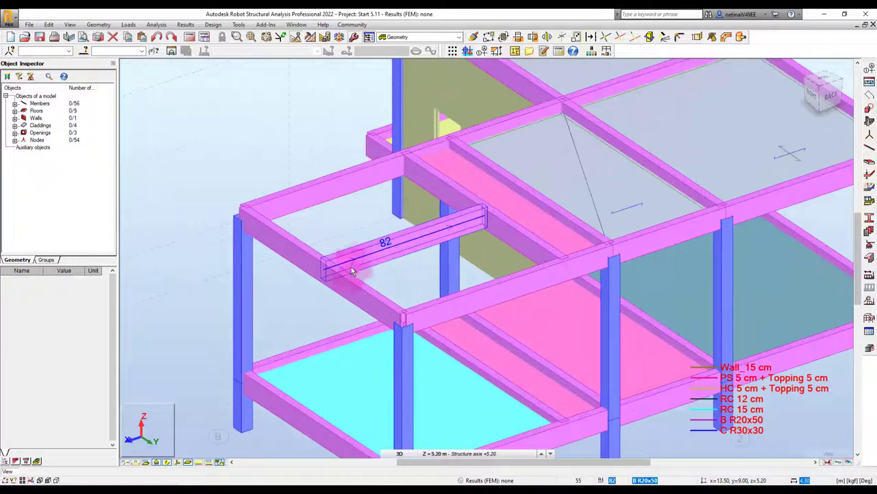
pyautogui.scroll(-1, 394, 304)
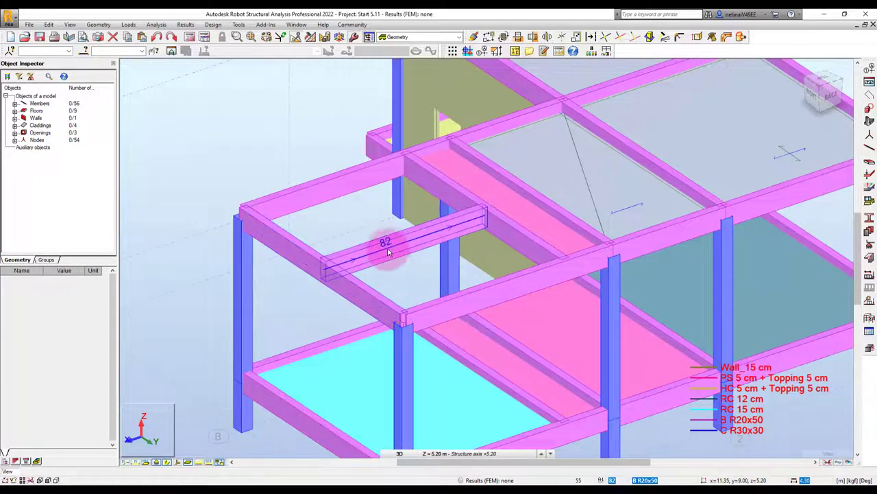
pyautogui.scroll(-3, 397, 305)
pyautogui.moveTo(499, 369)
pyautogui.keyDown('shift'); pyautogui.mouseDown(button='middle')
pyautogui.moveTo(529, 368)
pyautogui.moveTo(510, 375)
pyautogui.moveTo(505, 368)
pyautogui.mouseUp(button='middle'); pyautogui.keyUp('shift')
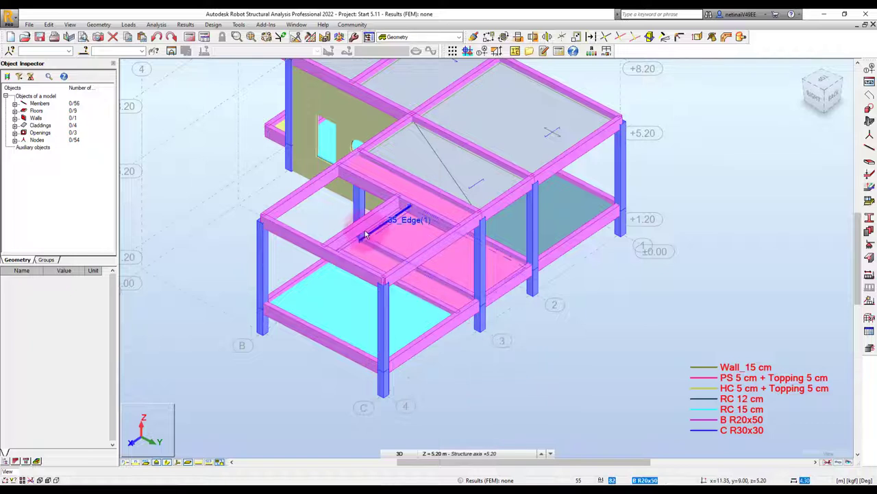
pyautogui.click(363, 234)
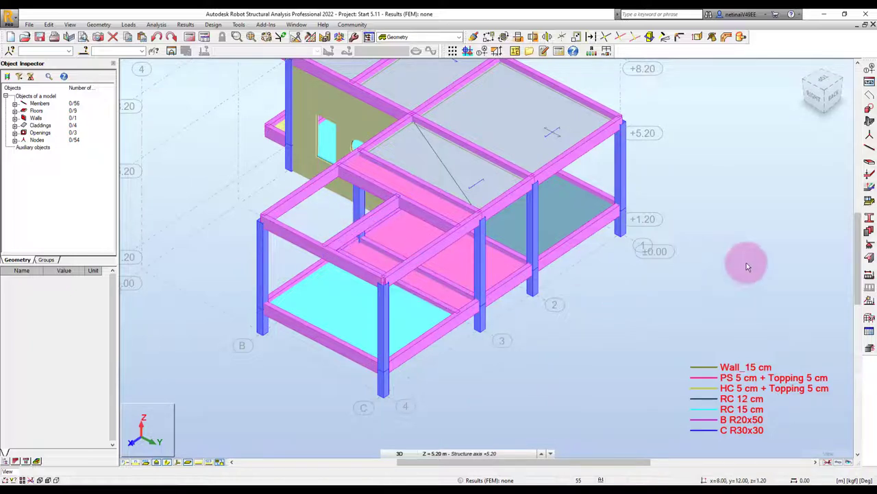
# - Add another B R20x50 RC beam in the bay
pyautogui.click(870, 148)
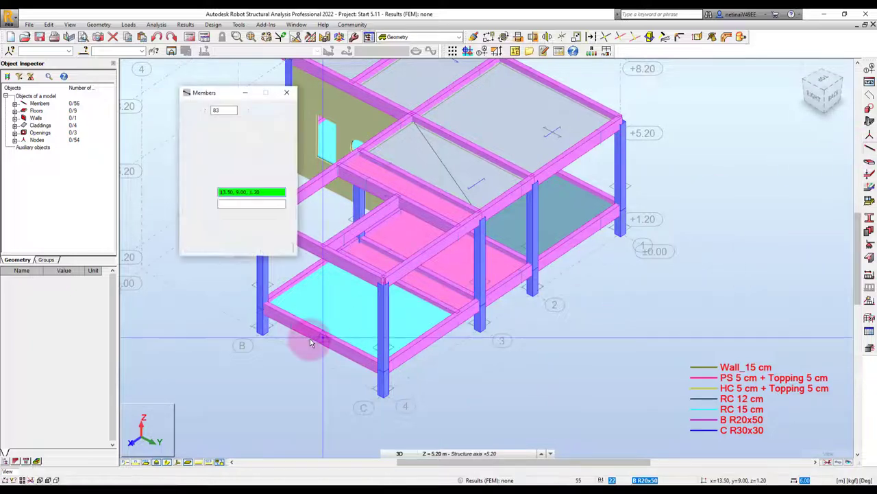
pyautogui.click(403, 302)
pyautogui.click(286, 92)
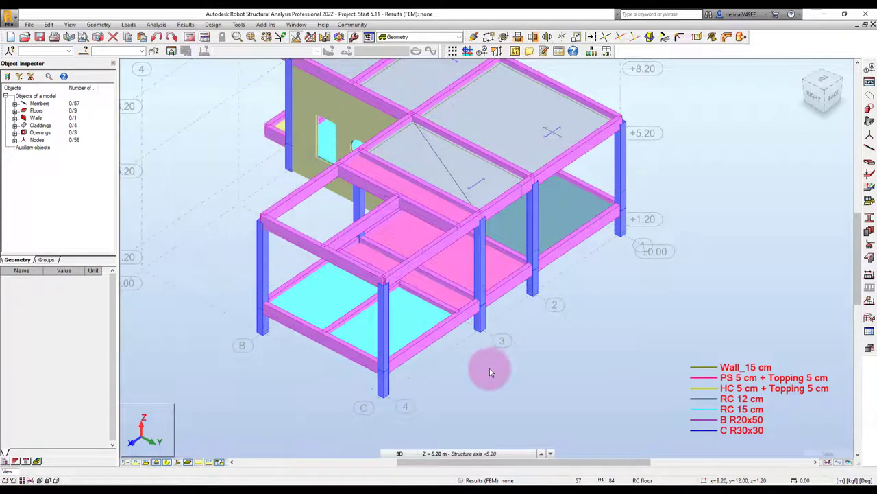
# - Bring the lower front bay into view and select beam 22 along its edge
pyautogui.keyDown('shift'); pyautogui.moveTo(489, 372); pyautogui.dragTo(353, 337, button='middle'); pyautogui.keyUp('shift')
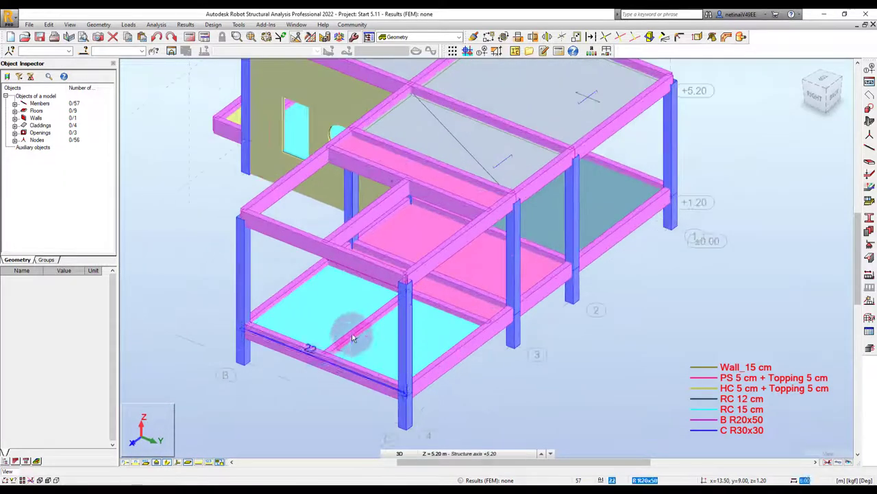
pyautogui.scroll(-2, 549, 361)
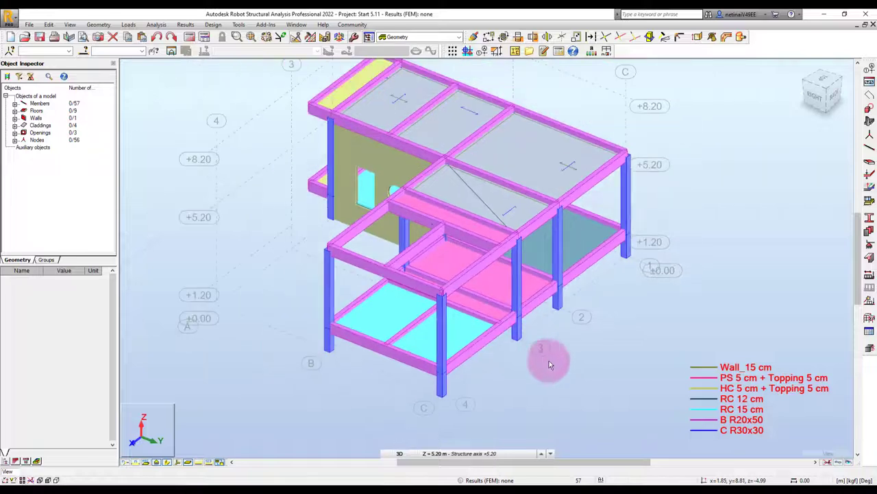
pyautogui.keyDown('shift'); pyautogui.moveTo(549, 360); pyautogui.dragTo(507, 355, button='middle'); pyautogui.keyUp('shift')
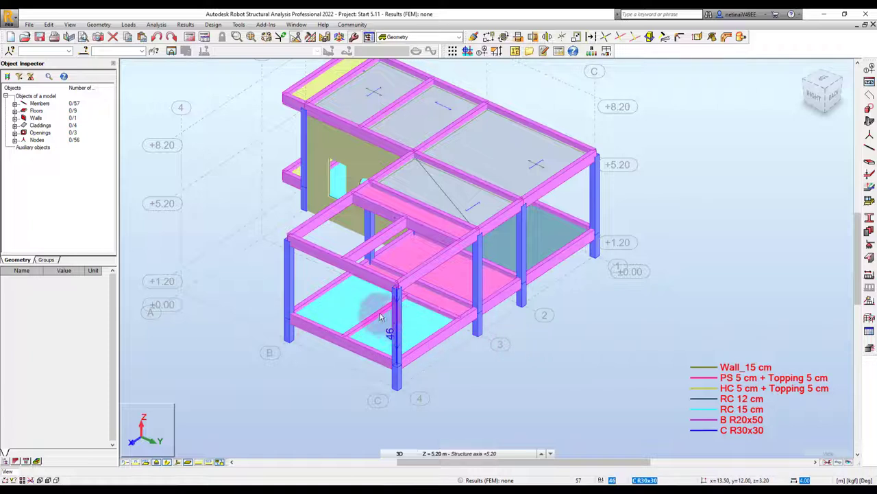
pyautogui.click(356, 345)
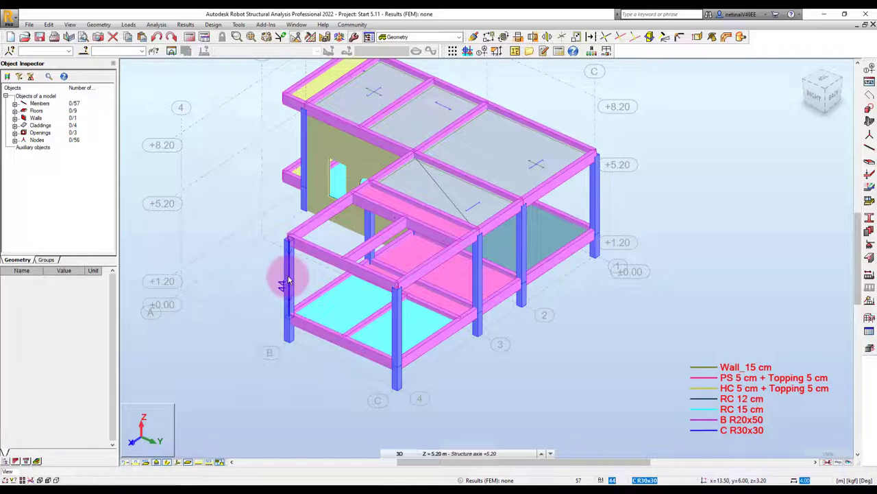
# - Copy front beam 22 upward by translation to create intermediate beam 84
pyautogui.click(333, 332)
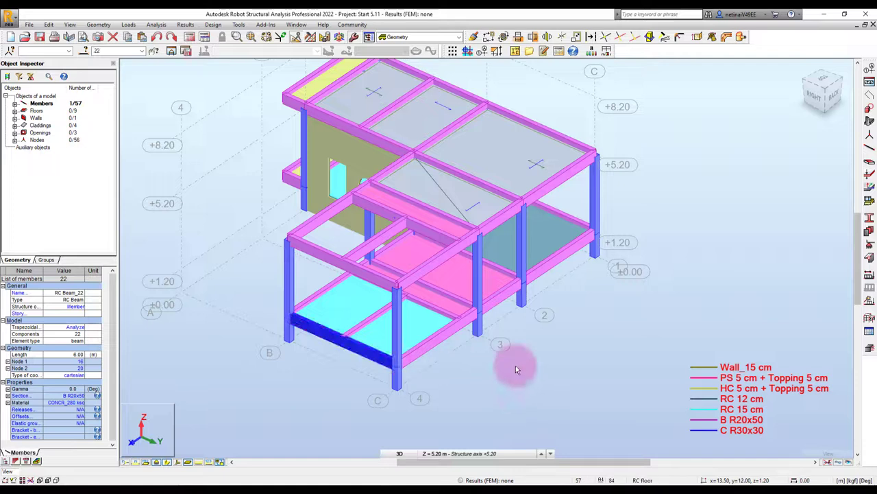
pyautogui.hotkey('ctrl', 'alt', 't')
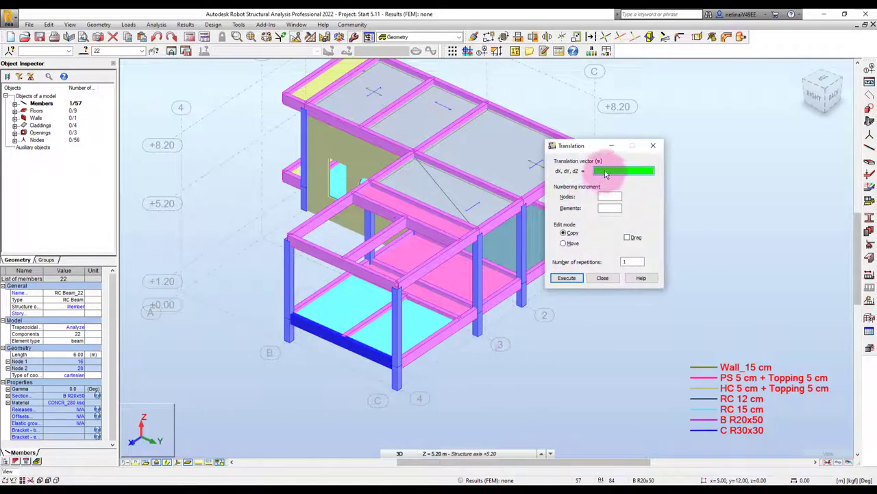
pyautogui.press('Return')
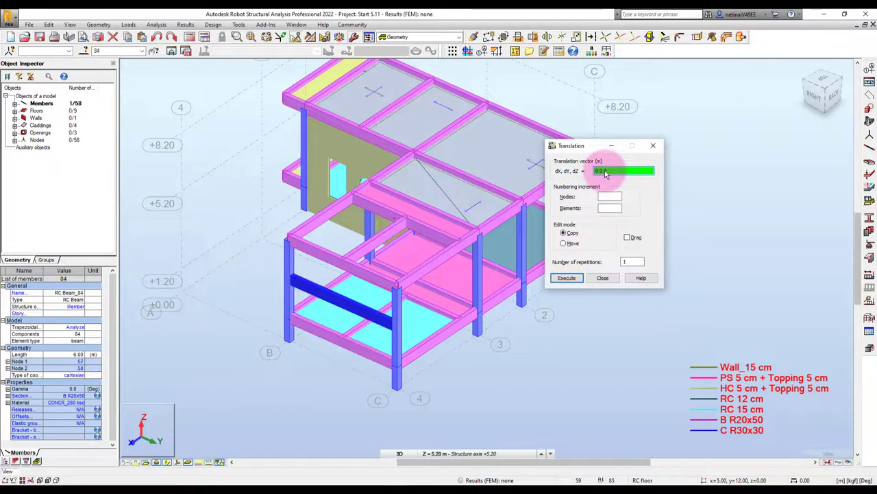
pyautogui.click(653, 148)
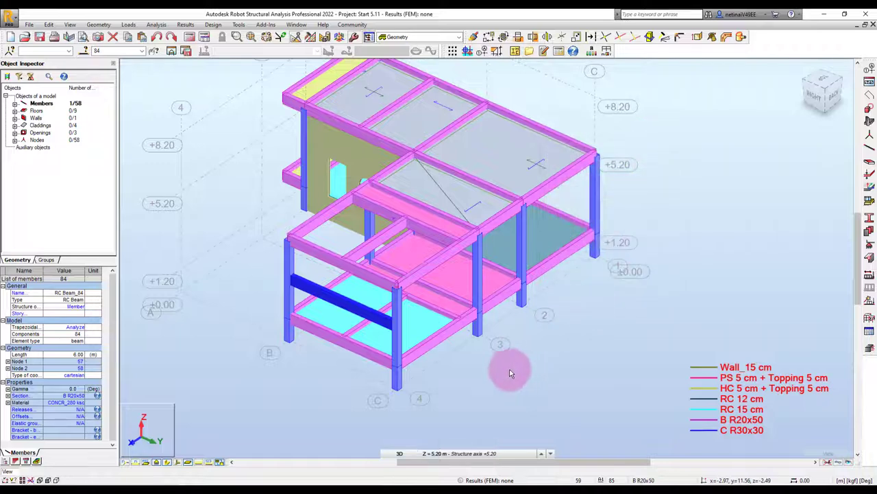
pyautogui.click(509, 373)
pyautogui.scroll(2, 469, 366)
pyautogui.scroll(1, 453, 367)
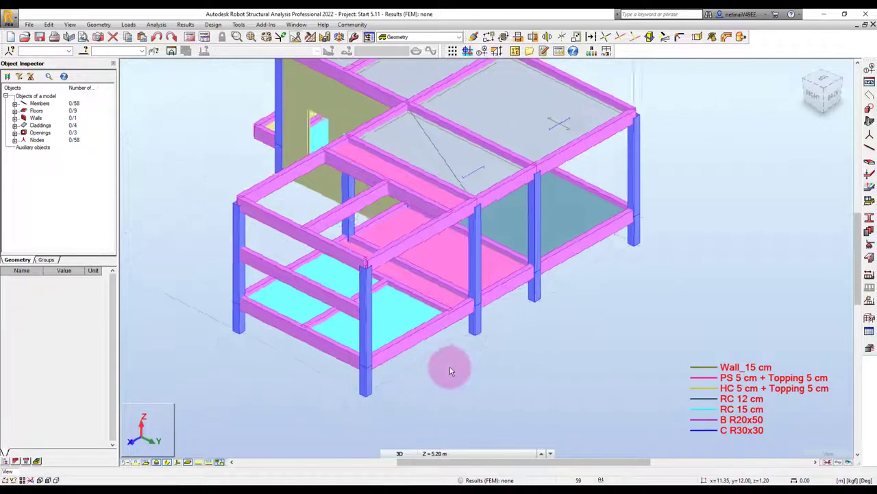
pyautogui.keyDown('shift'); pyautogui.moveTo(450, 370); pyautogui.dragTo(434, 353, button='middle'); pyautogui.keyUp('shift')
pyautogui.click(303, 290)
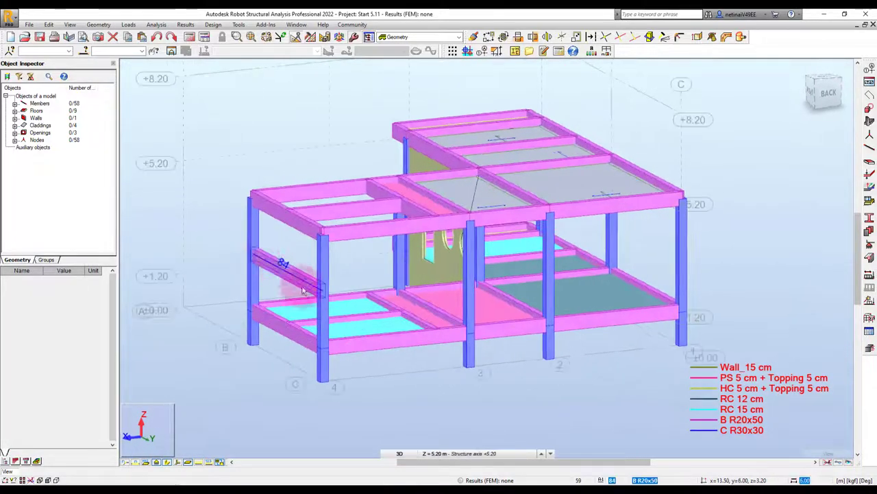
pyautogui.scroll(2, 339, 280)
pyautogui.scroll(-2, 351, 271)
pyautogui.scroll(1, 364, 271)
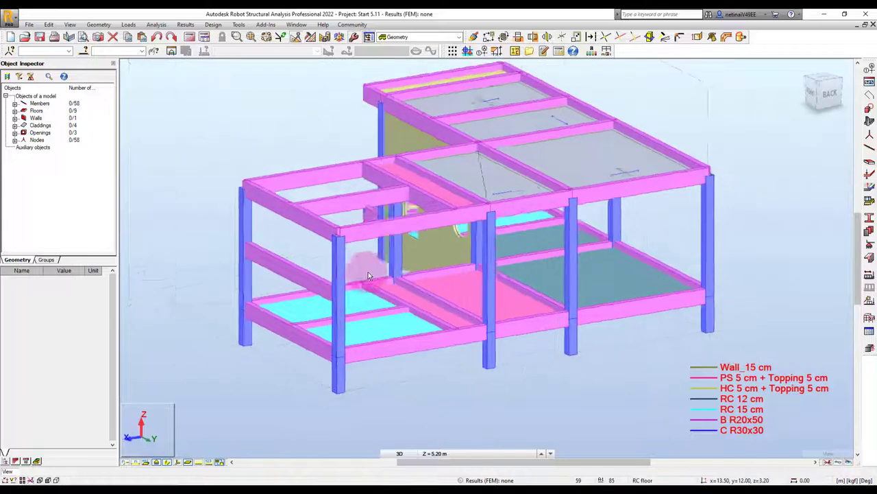
pyautogui.keyDown('shift'); pyautogui.moveTo(368, 274); pyautogui.dragTo(352, 274, button='middle'); pyautogui.keyUp('shift')
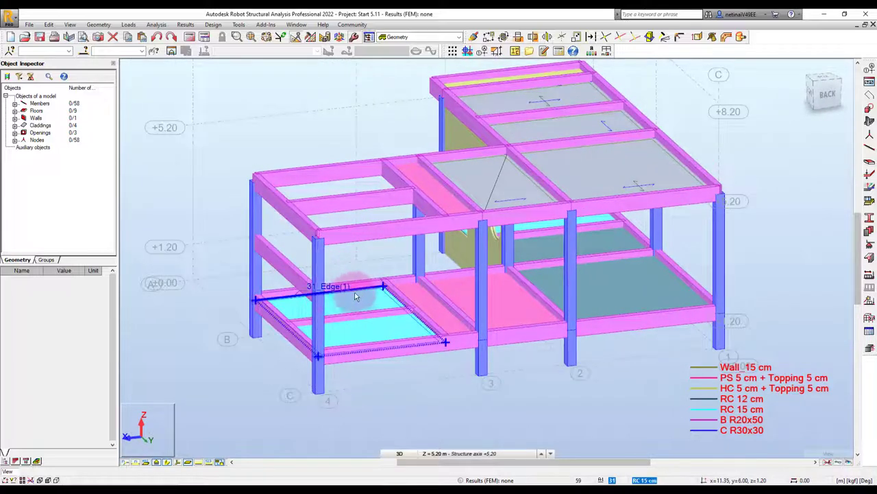
pyautogui.keyDown('shift'); pyautogui.moveTo(391, 382); pyautogui.dragTo(405, 388, button='middle'); pyautogui.keyUp('shift')
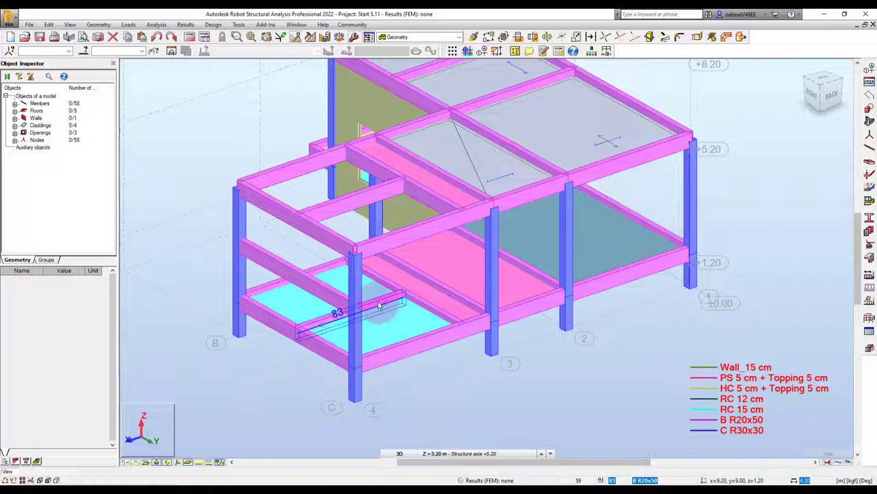
# - Translate a copy of beam 84 to create beam 85 beside it
pyautogui.click(291, 286)
pyautogui.moveTo(267, 362); pyautogui.dragTo(251, 337, button='middle')
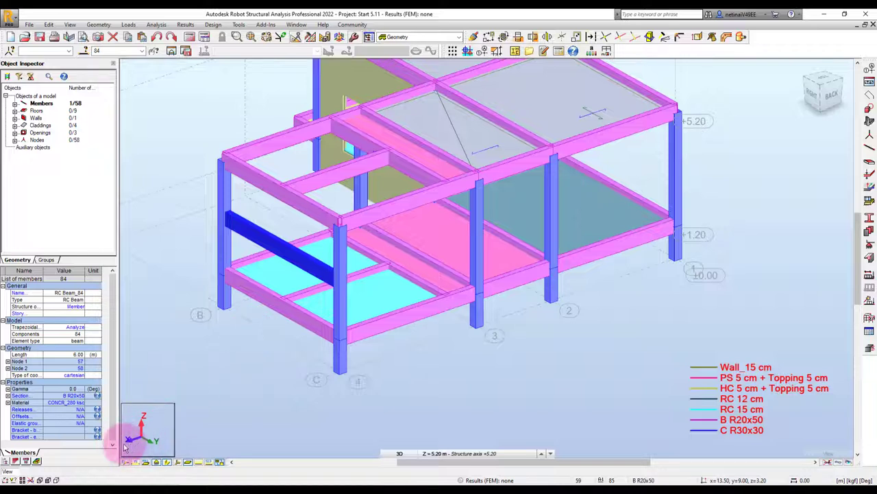
pyautogui.hotkey('ctrl', 't')
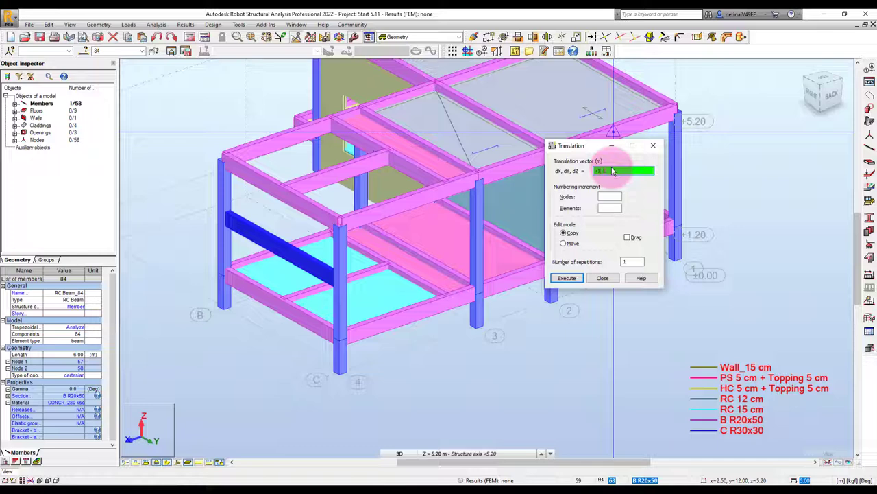
pyautogui.press('Return')
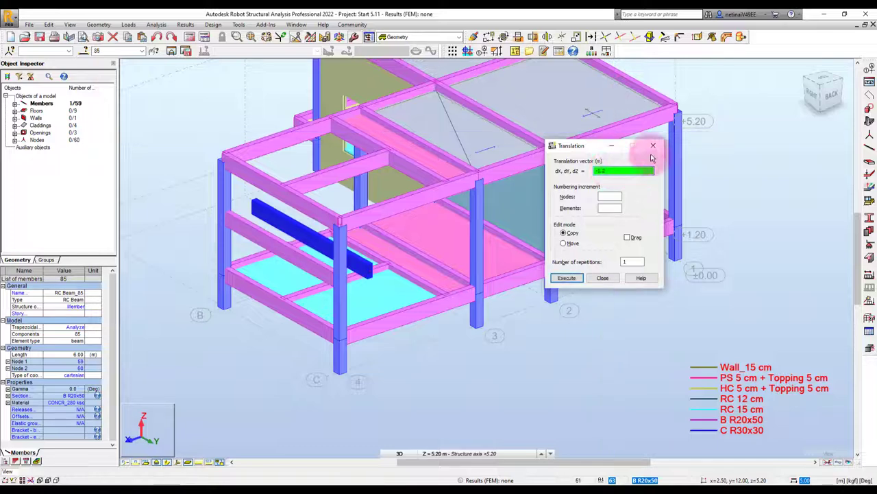
pyautogui.click(650, 151)
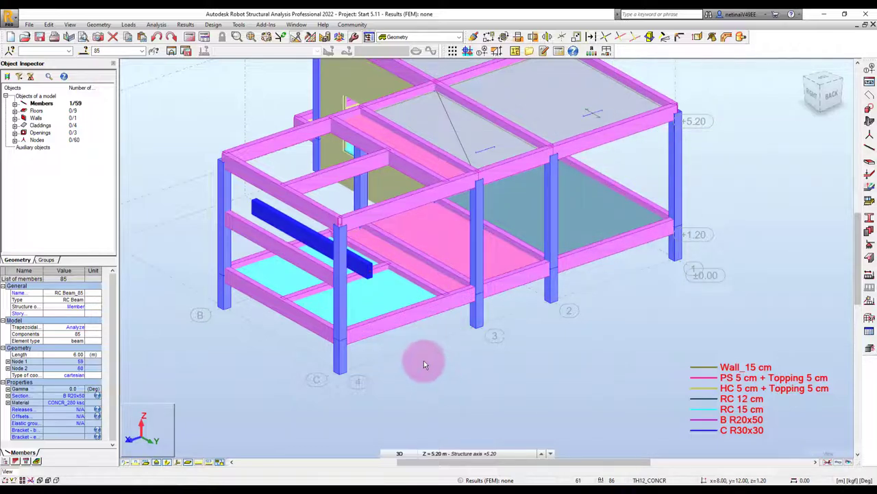
pyautogui.moveTo(423, 359)
pyautogui.keyDown('shift'); pyautogui.mouseDown(button='middle')
pyautogui.moveTo(454, 357)
pyautogui.moveTo(428, 361)
pyautogui.mouseUp(button='middle'); pyautogui.keyUp('shift')
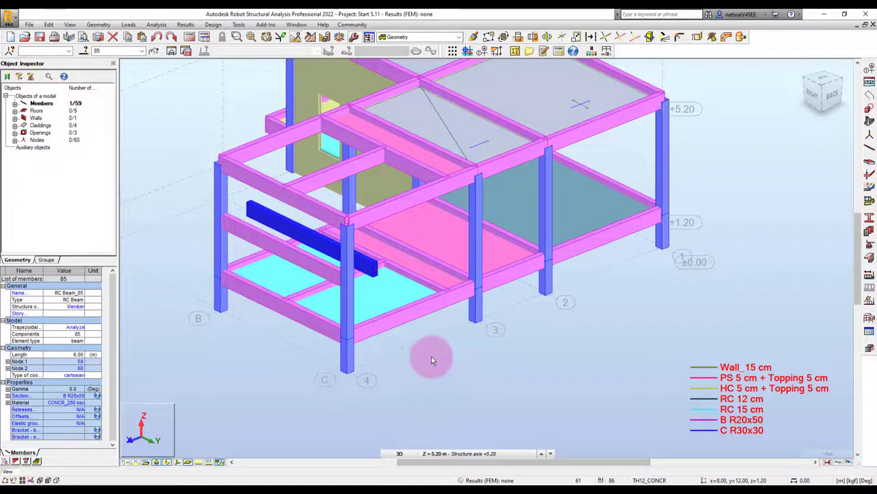
pyautogui.click(432, 360)
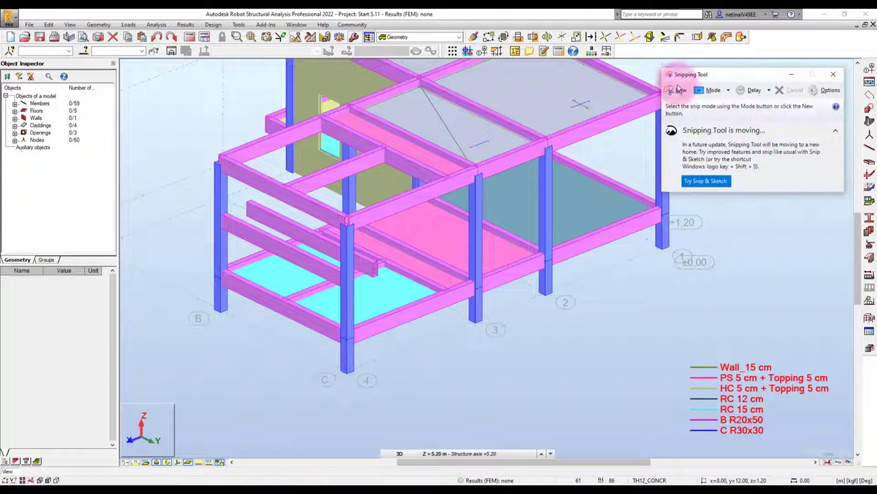
# - Take a Snipping Tool capture of the frame model view
pyautogui.click(679, 89)
pyautogui.moveTo(170, 94); pyautogui.dragTo(602, 397)
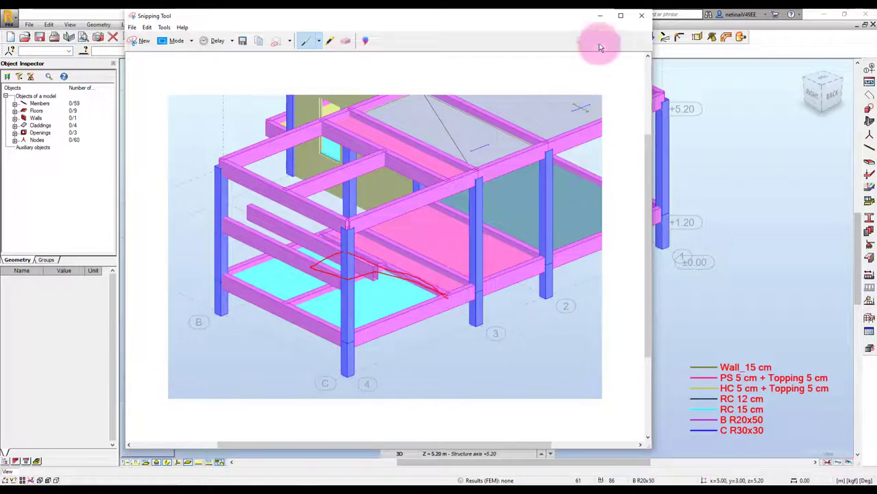
pyautogui.click(600, 15)
pyautogui.keyDown('shift'); pyautogui.moveTo(510, 361); pyautogui.dragTo(497, 366, button='middle'); pyautogui.keyUp('shift')
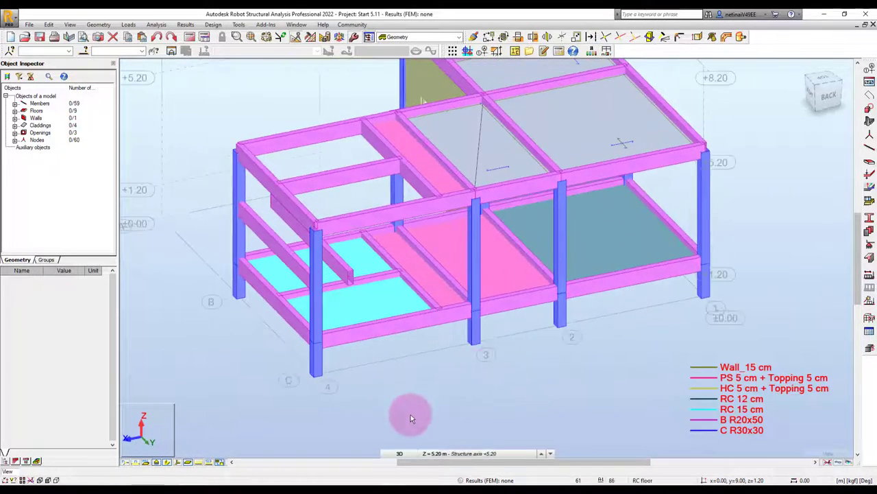
pyautogui.click(305, 479)
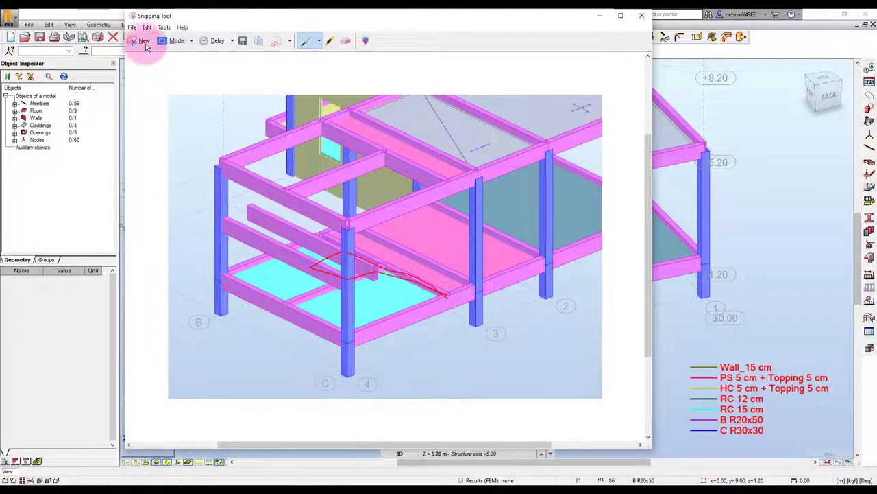
# - Capture the rotated view and sketch red pen lines outlining the inclined stair
pyautogui.click(144, 41)
pyautogui.moveTo(202, 119); pyautogui.dragTo(526, 421)
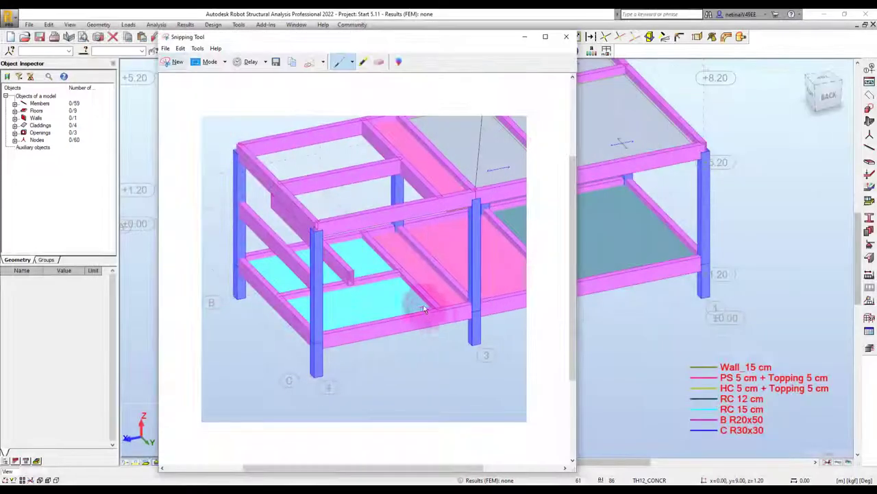
pyautogui.click(440, 311)
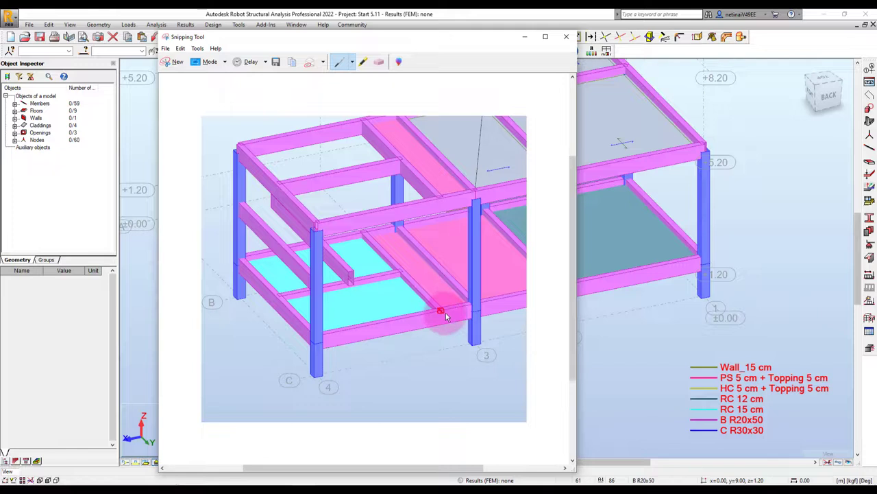
pyautogui.moveTo(444, 317); pyautogui.dragTo(355, 283)
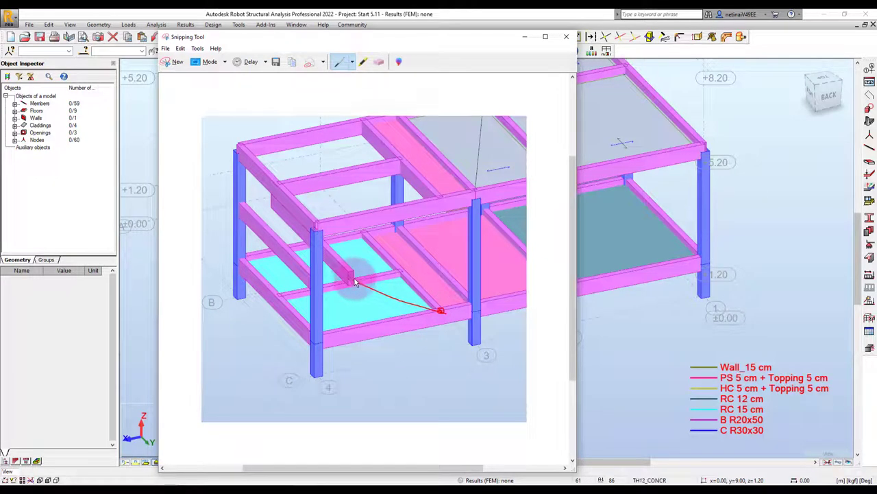
pyautogui.moveTo(326, 246); pyautogui.dragTo(356, 279)
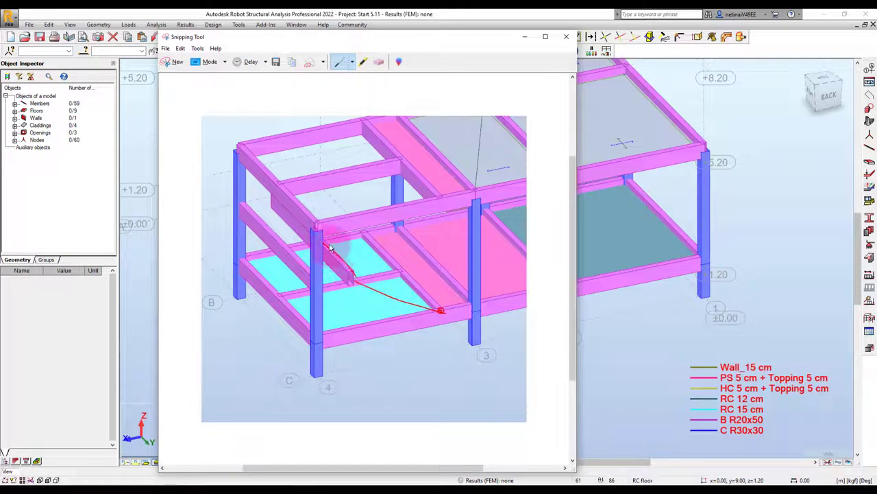
pyautogui.moveTo(332, 249); pyautogui.dragTo(411, 283)
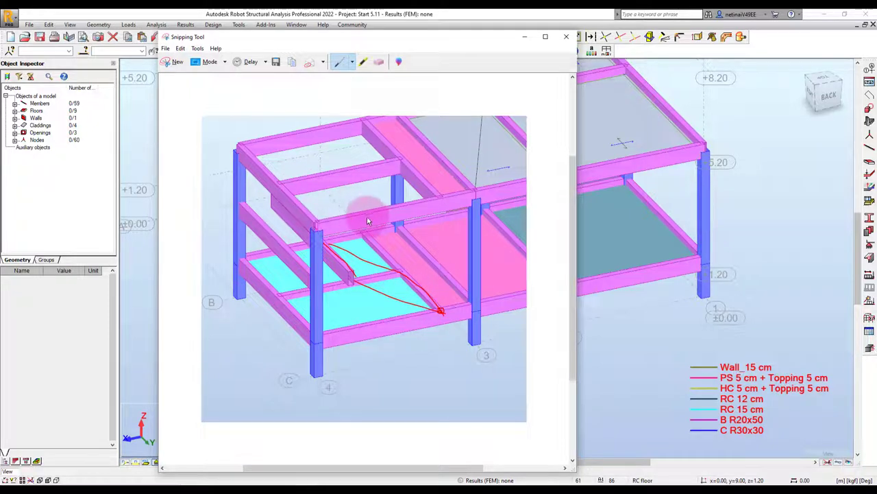
pyautogui.click(526, 36)
# - Select beam 83 across the lower slab and recenter the view
pyautogui.scroll(2, 468, 367)
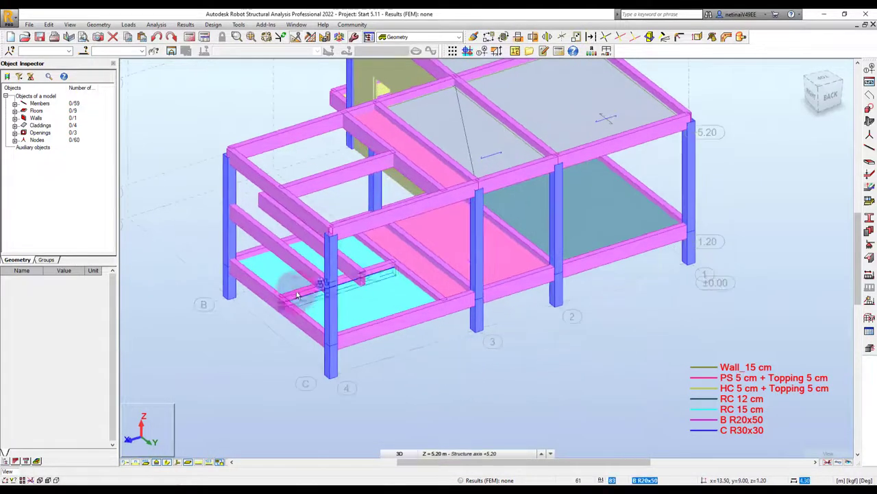
pyautogui.scroll(2, 442, 283)
pyautogui.click(432, 242)
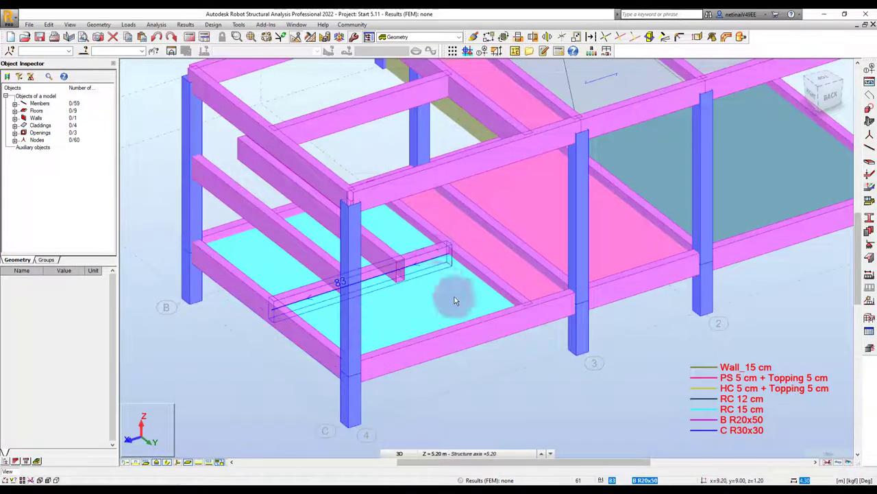
pyautogui.scroll(-3, 480, 336)
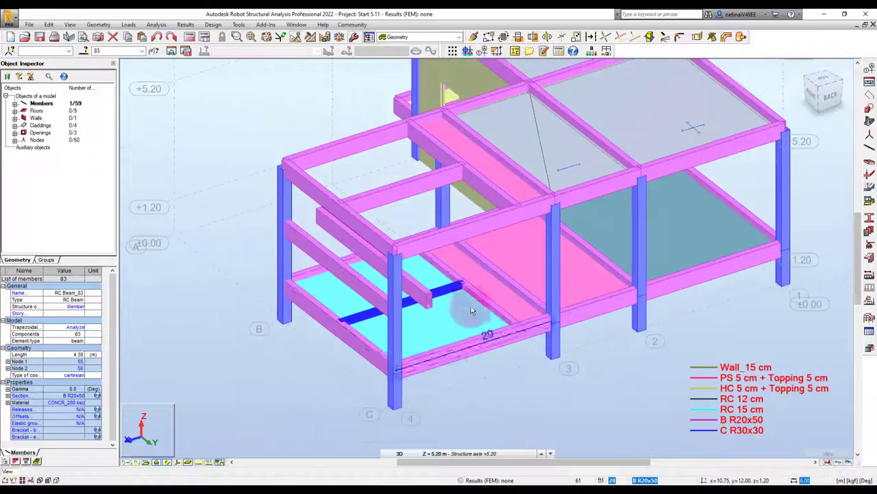
pyautogui.scroll(1, 469, 302)
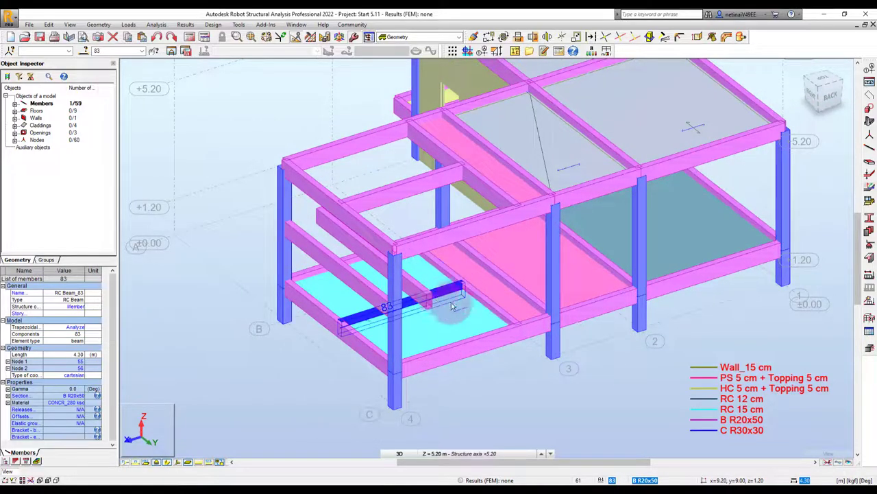
pyautogui.moveTo(329, 436); pyautogui.dragTo(278, 411, button='middle')
# - Translate a copy of beam 83, bringing the model to 60 members
pyautogui.hotkey('ctrl', 't')
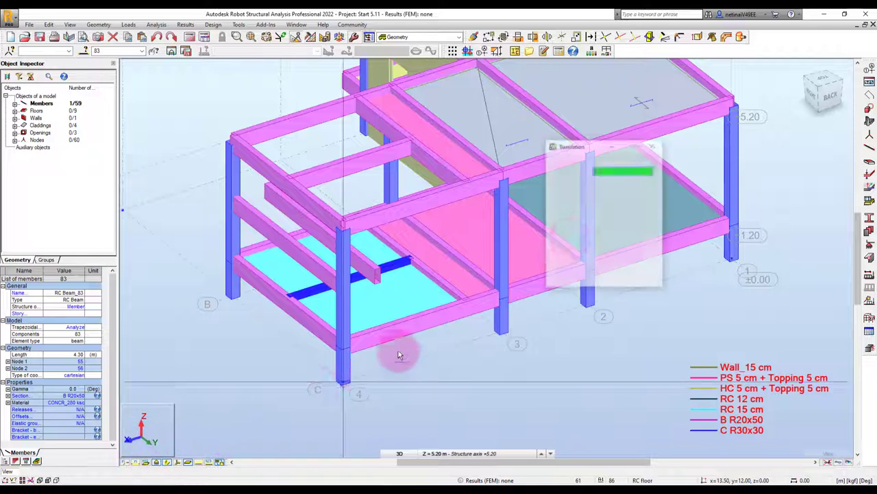
pyautogui.click(617, 177)
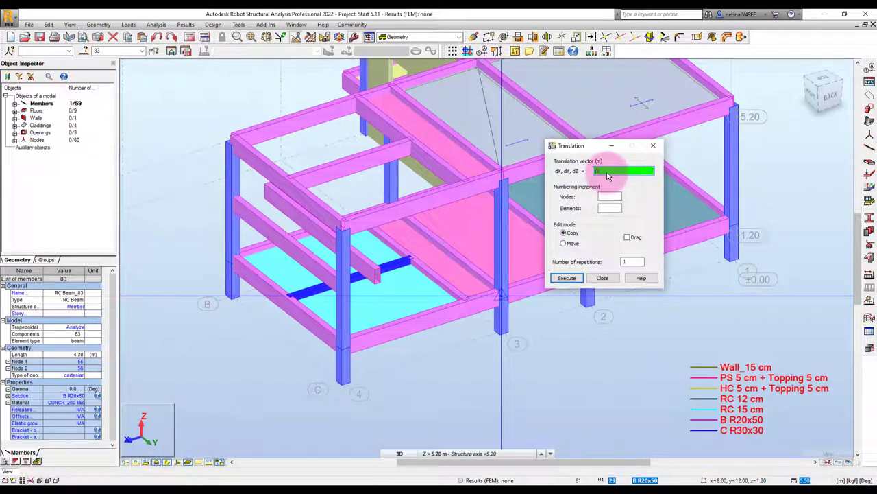
pyautogui.press('Return')
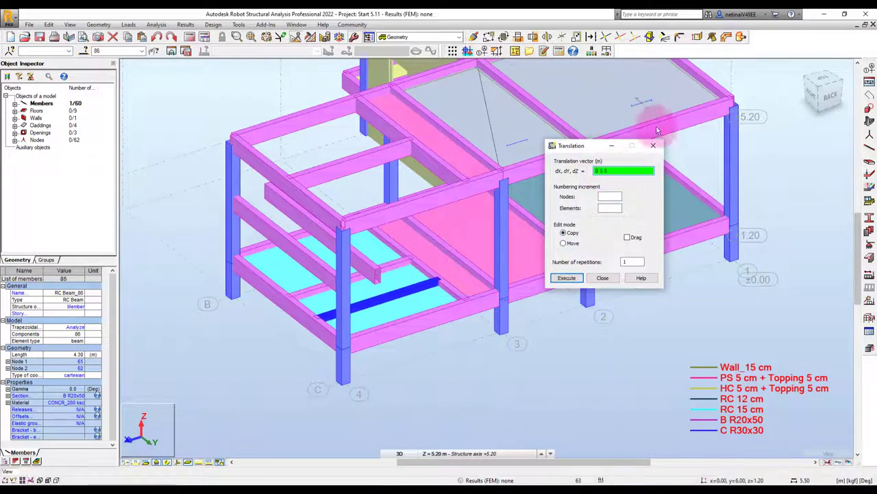
pyautogui.click(654, 145)
pyautogui.scroll(2, 473, 329)
pyautogui.click(460, 376)
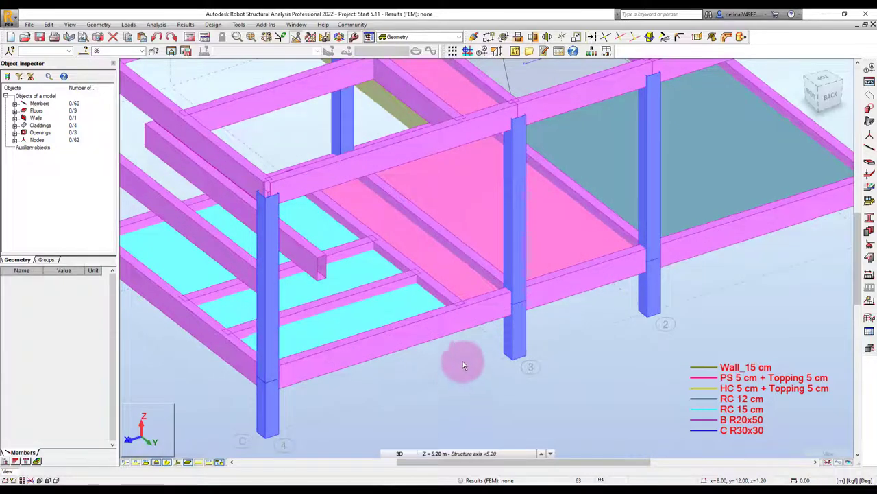
pyautogui.scroll(-2, 461, 351)
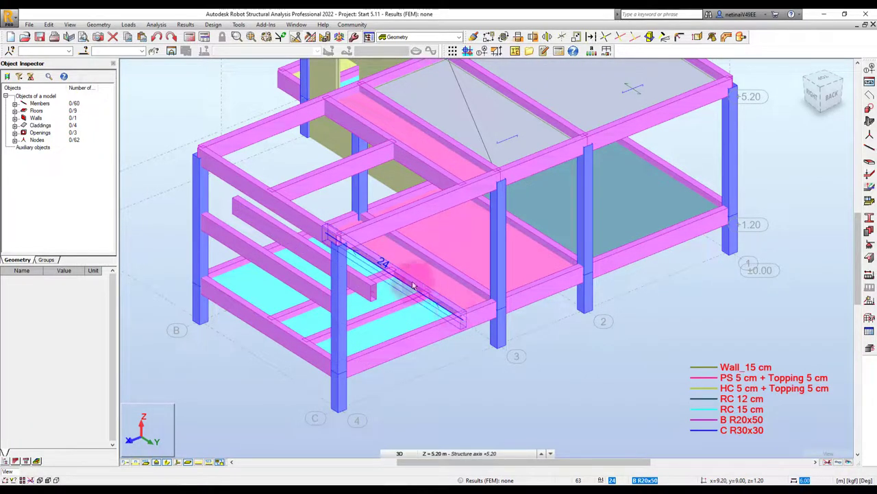
pyautogui.moveTo(472, 367)
pyautogui.keyDown('shift'); pyautogui.mouseDown(button='middle')
pyautogui.moveTo(447, 366)
pyautogui.moveTo(462, 371)
pyautogui.mouseUp(button='middle'); pyautogui.keyUp('shift')
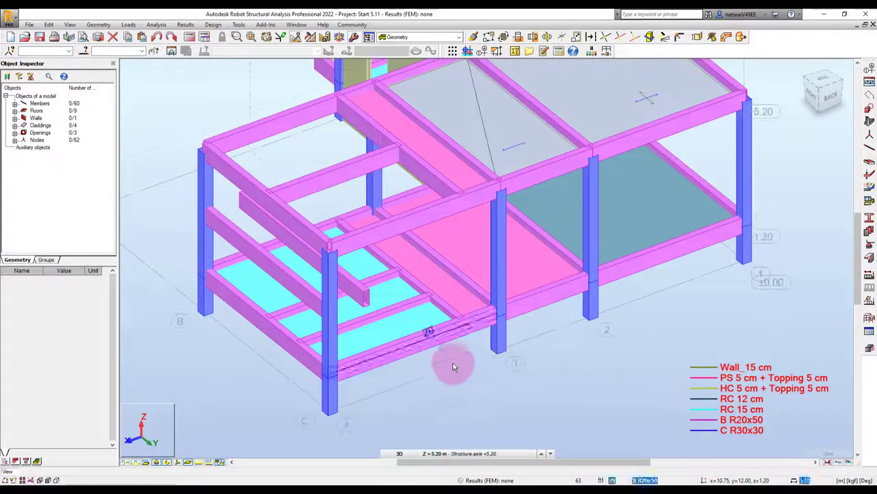
pyautogui.scroll(1, 481, 371)
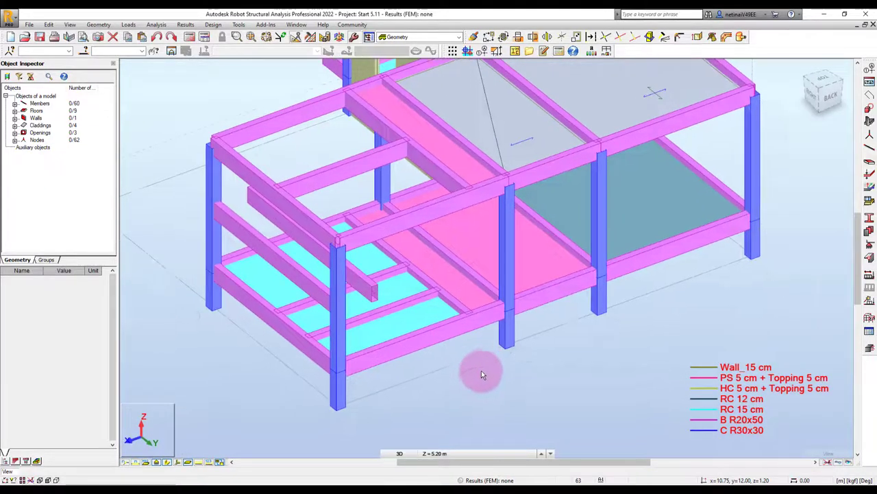
# - Start a new floor with RC 15 cm thickness and the Shell model
pyautogui.click(98, 26)
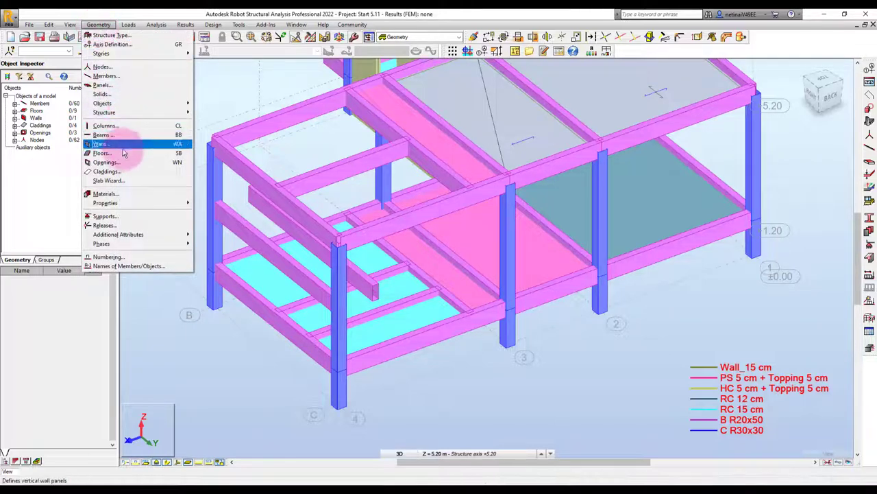
pyautogui.click(120, 152)
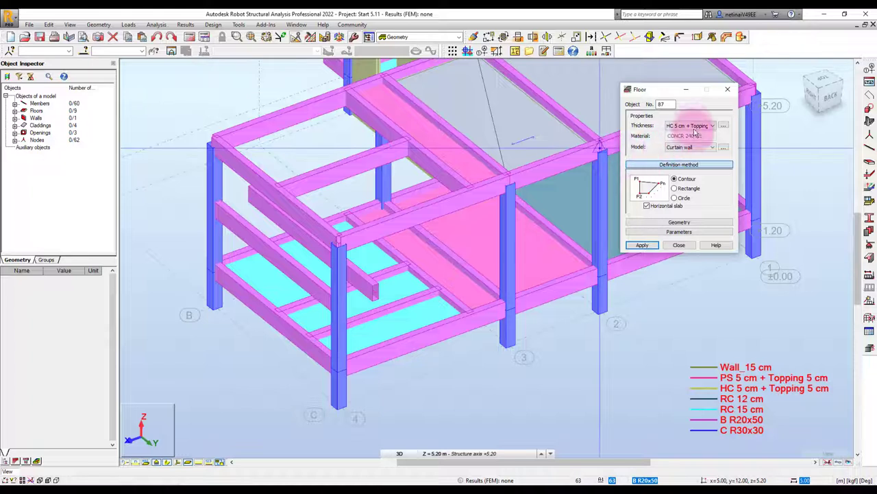
pyautogui.click(694, 126)
pyautogui.click(689, 151)
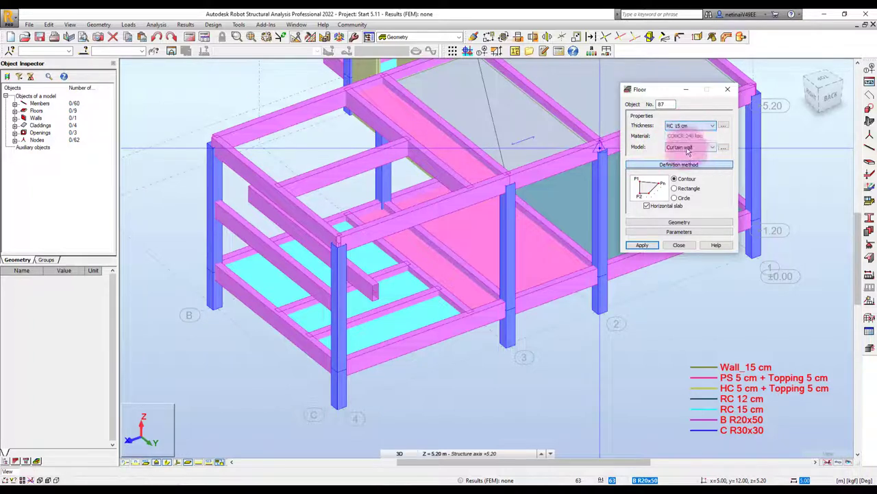
pyautogui.click(689, 147)
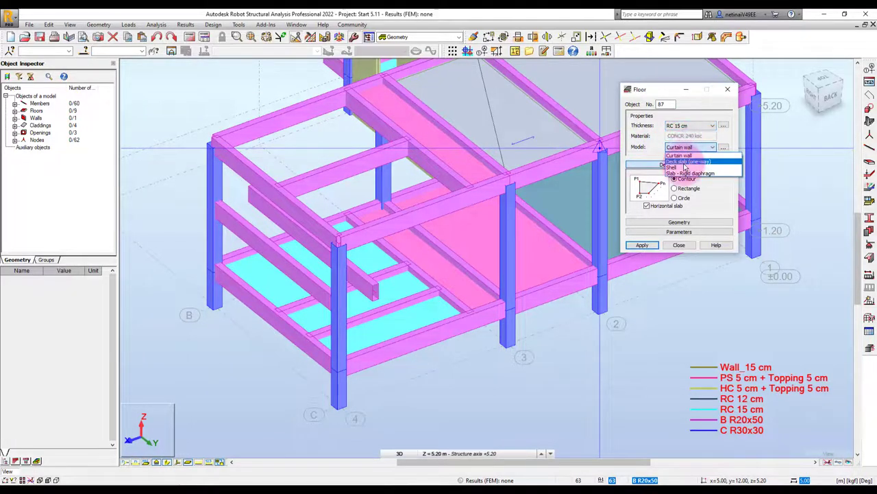
pyautogui.click(684, 166)
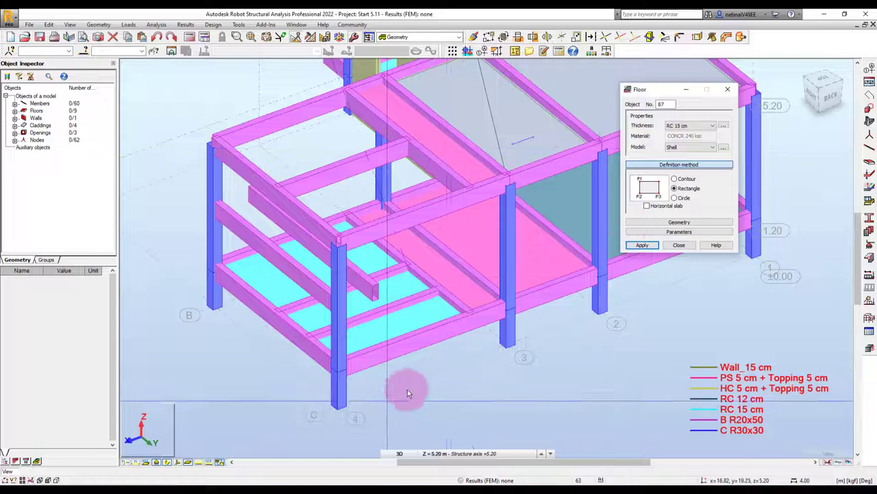
pyautogui.scroll(1, 444, 383)
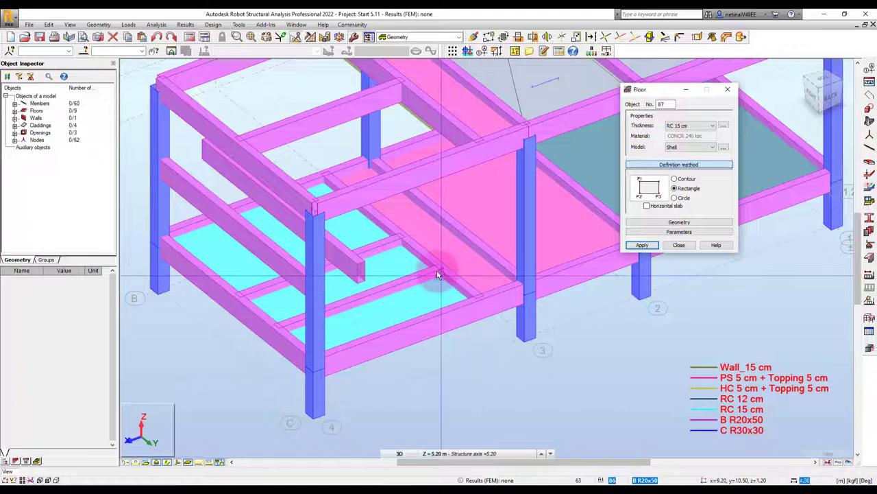
# - Draw the inclined RC 15 cm stair slab Floor_87 between two corner nodes
pyautogui.click(477, 300)
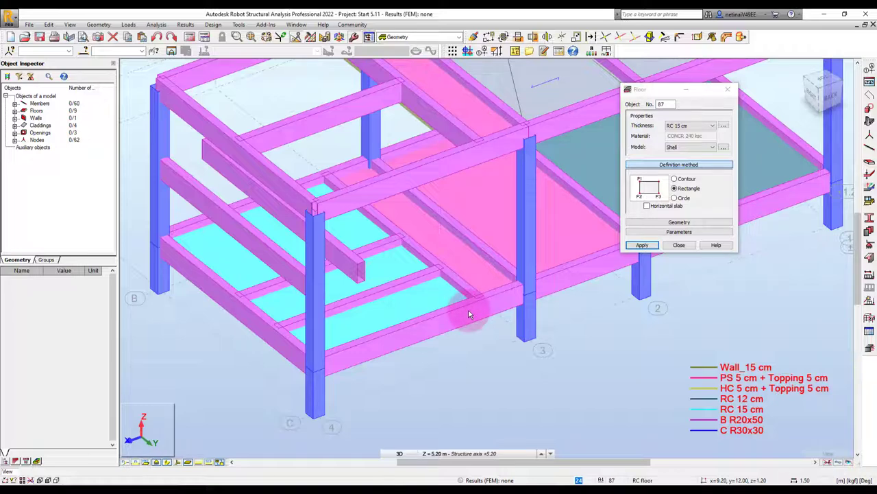
pyautogui.click(167, 464)
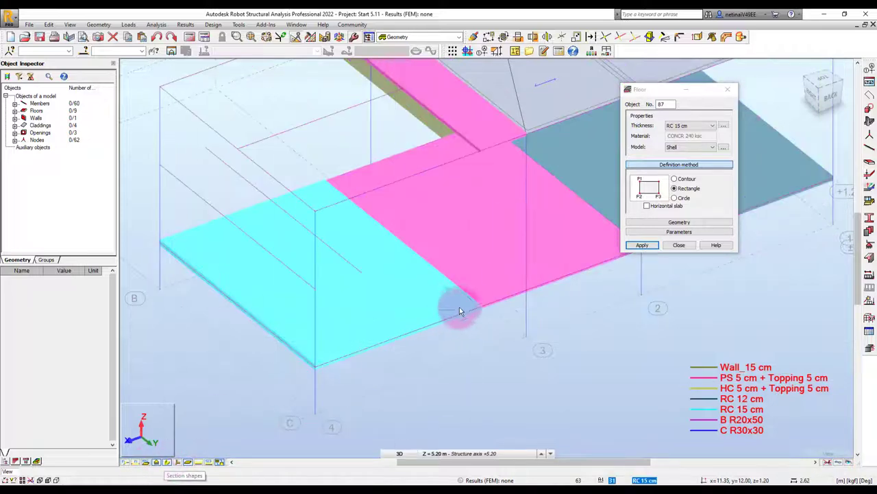
pyautogui.rightClick(432, 310)
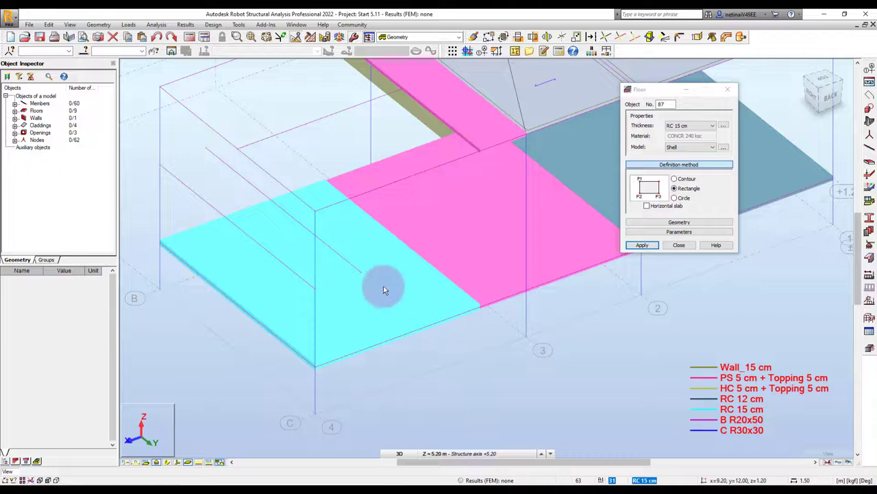
pyautogui.click(362, 274)
pyautogui.click(423, 310)
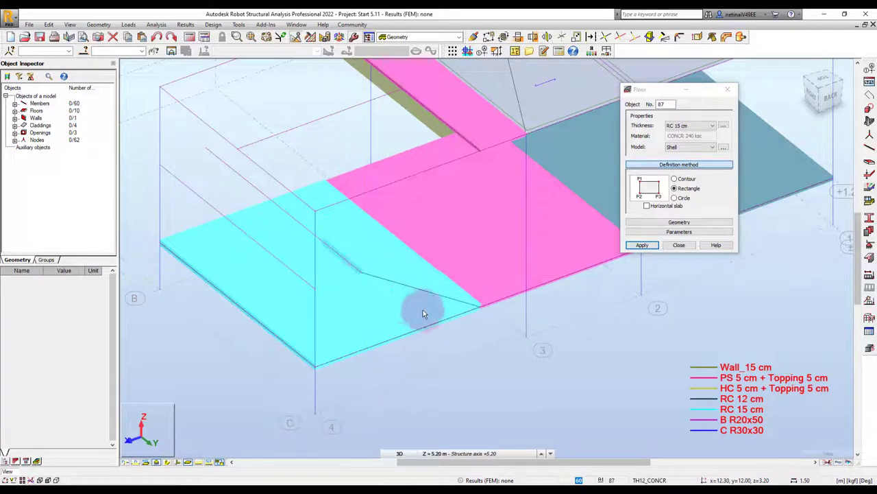
pyautogui.click(730, 94)
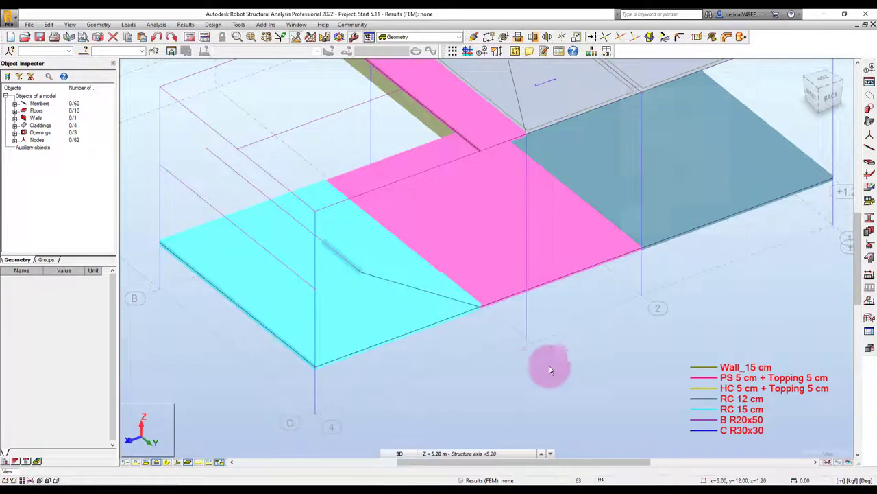
# - Turn off type colouring, restore section shapes and inspect the stair slab
pyautogui.moveTo(555, 362)
pyautogui.keyDown('shift'); pyautogui.mouseDown(button='middle')
pyautogui.moveTo(493, 349)
pyautogui.moveTo(525, 354)
pyautogui.mouseUp(button='middle'); pyautogui.keyUp('shift')
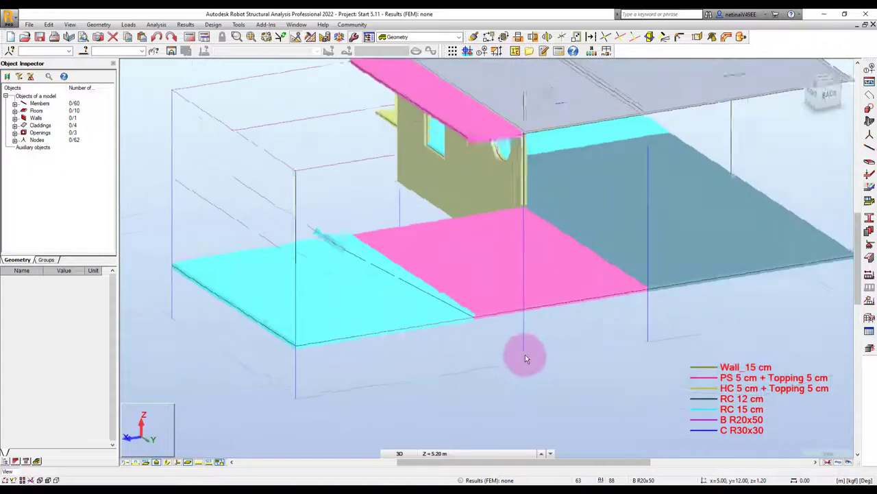
pyautogui.click(828, 463)
pyautogui.click(166, 464)
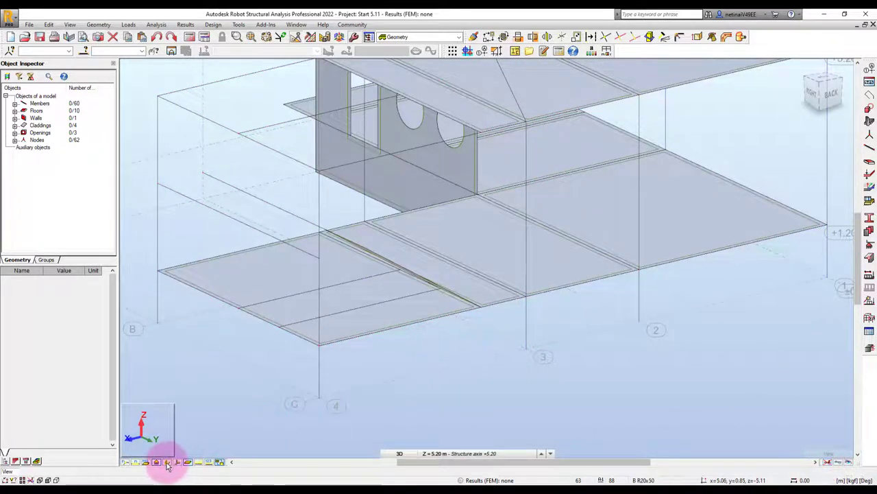
pyautogui.moveTo(430, 383)
pyautogui.keyDown('shift'); pyautogui.mouseDown(button='middle')
pyautogui.moveTo(388, 388)
pyautogui.moveTo(369, 367)
pyautogui.mouseUp(button='middle'); pyautogui.keyUp('shift')
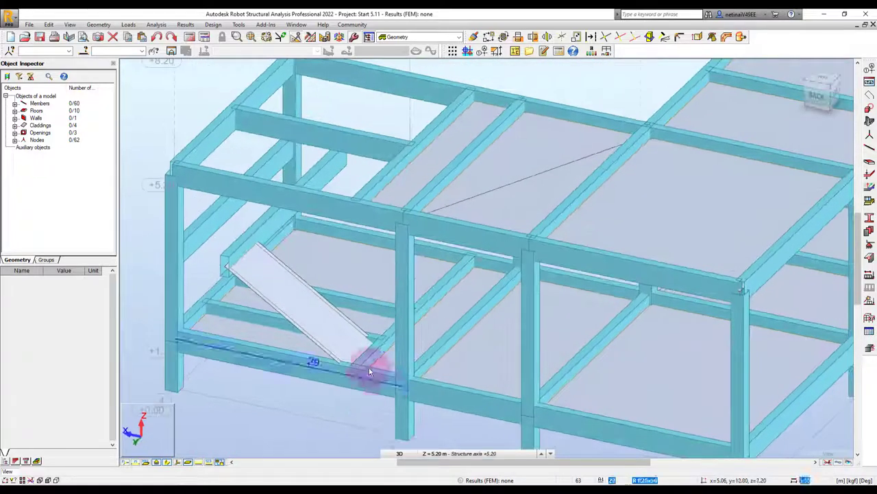
pyautogui.click(305, 312)
pyautogui.moveTo(324, 399)
pyautogui.mouseDown(button='middle')
pyautogui.moveTo(364, 391)
pyautogui.moveTo(352, 386)
pyautogui.moveTo(372, 401)
pyautogui.mouseUp(button='middle')
pyautogui.click(360, 387)
pyautogui.scroll(2, 357, 382)
pyautogui.scroll(2, 301, 248)
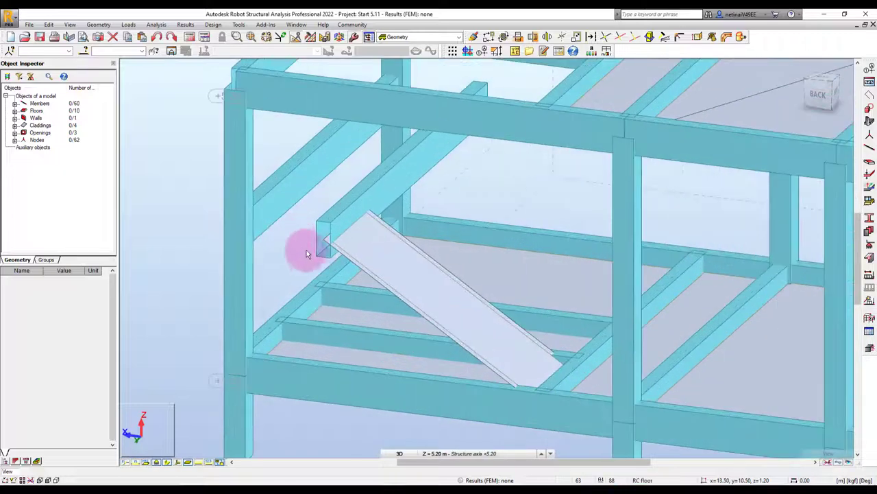
pyautogui.scroll(-2, 307, 252)
pyautogui.scroll(1, 323, 267)
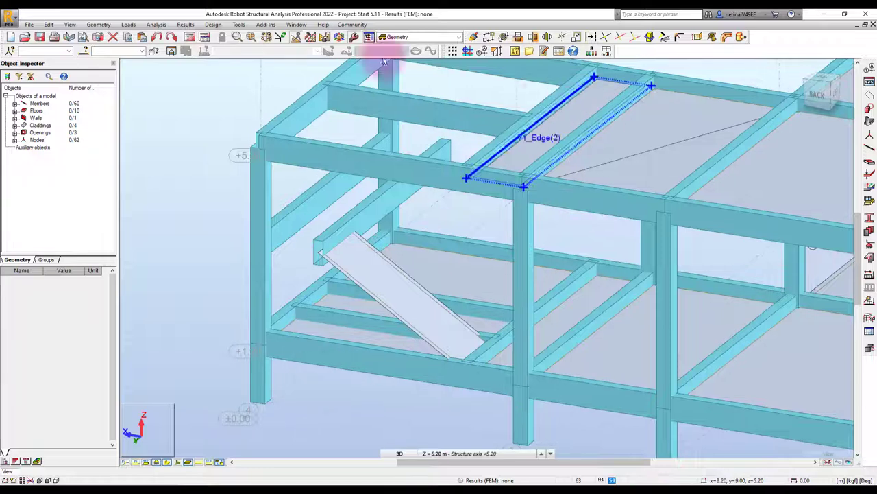
pyautogui.click(98, 24)
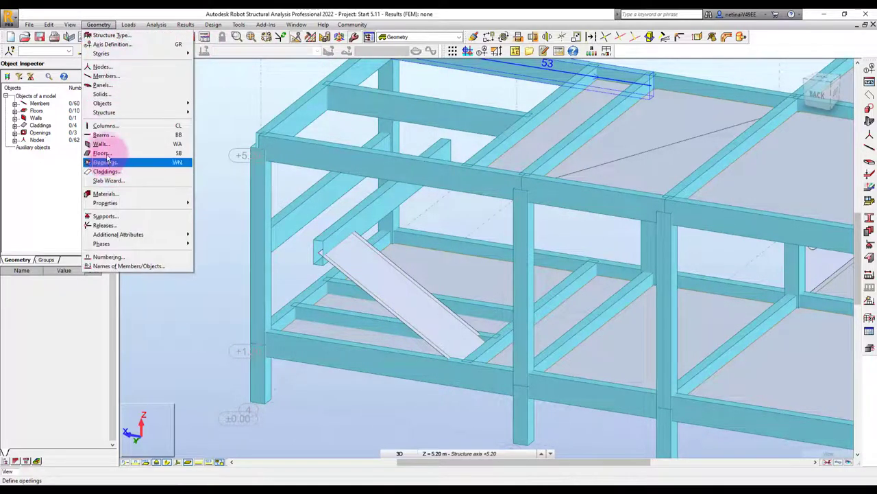
# - Place a horizontal RC 15 cm landing panel between two corner nodes at the stair top
pyautogui.click(102, 153)
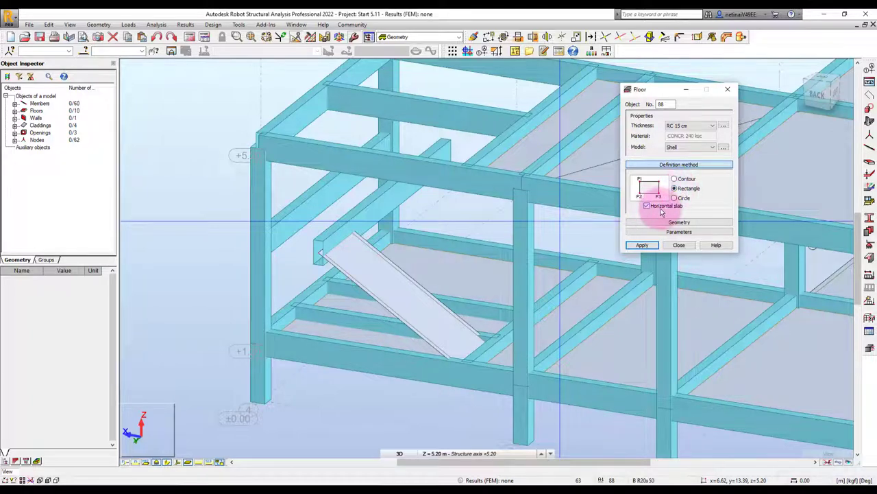
pyautogui.click(274, 239)
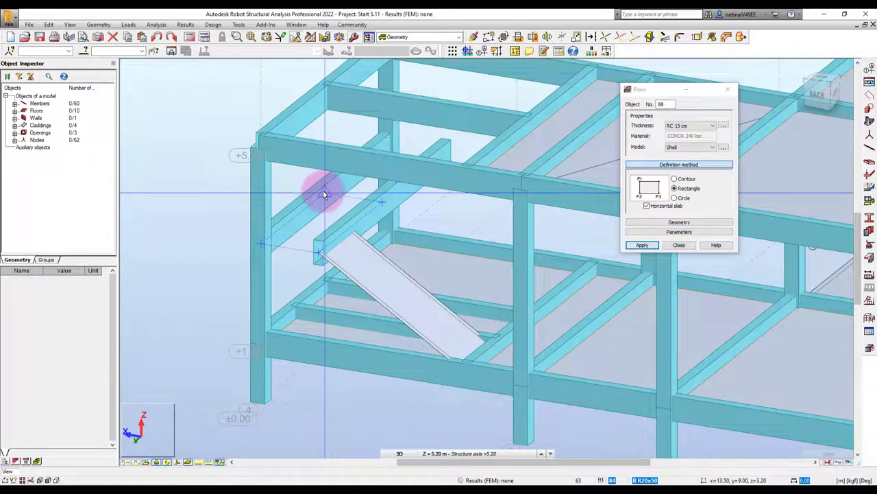
pyautogui.click(324, 194)
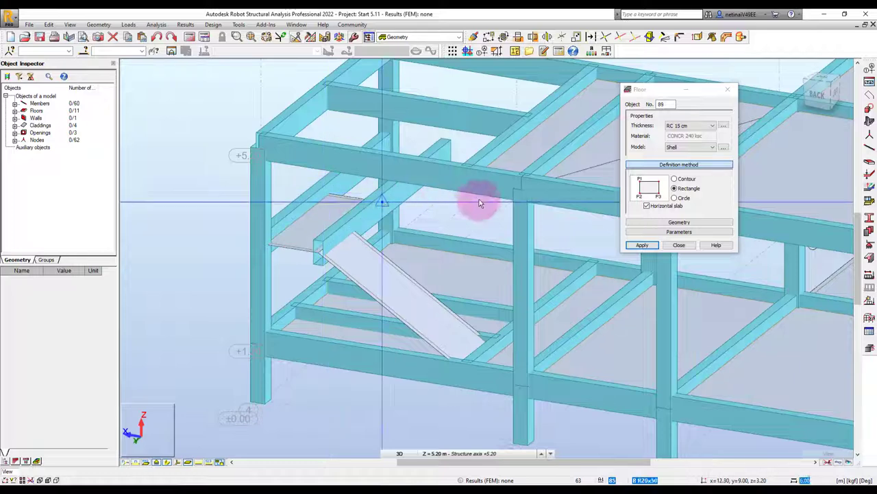
pyautogui.click(677, 244)
# - Delete beam 85 beside the landing, lower beam 86 and another beam near the stair, leaving 57 members
pyautogui.scroll(-2, 446, 206)
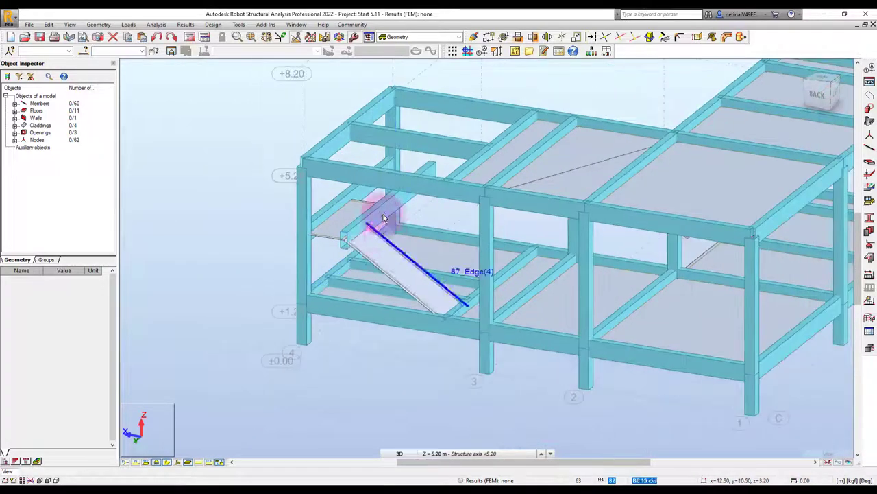
pyautogui.click(389, 200)
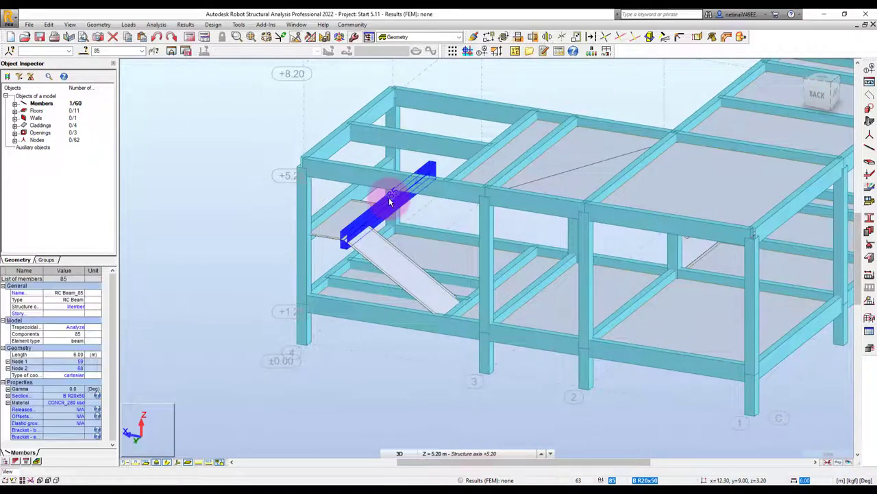
pyautogui.press('Delete')
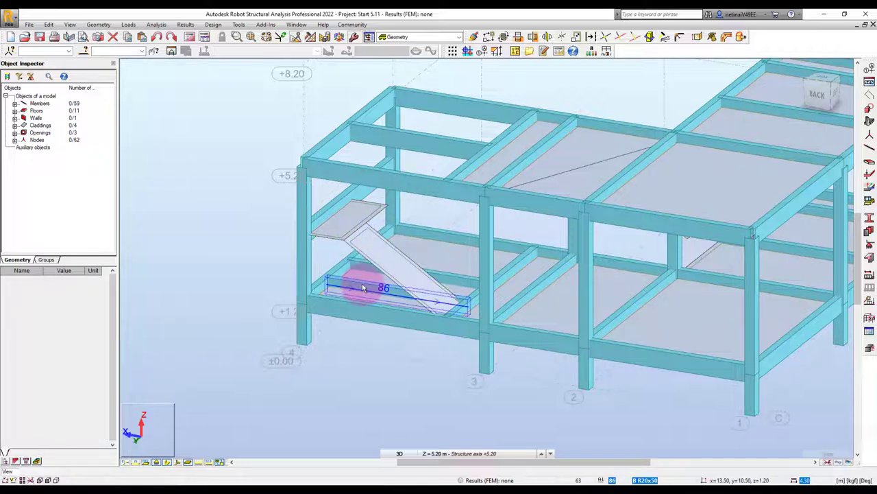
pyautogui.click(364, 287)
pyautogui.press('Delete')
pyautogui.keyDown('shift'); pyautogui.moveTo(376, 355); pyautogui.dragTo(420, 366, button='middle'); pyautogui.keyUp('shift')
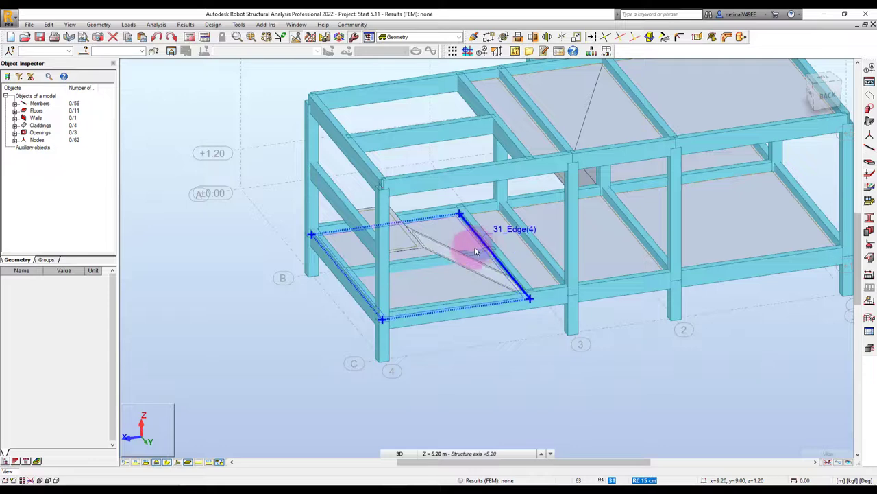
pyautogui.click(476, 249)
pyautogui.press('Delete')
pyautogui.moveTo(472, 359)
pyautogui.keyDown('shift'); pyautogui.mouseDown(button='middle')
pyautogui.moveTo(550, 357)
pyautogui.moveTo(518, 357)
pyautogui.moveTo(498, 364)
pyautogui.moveTo(519, 366)
pyautogui.moveTo(486, 377)
pyautogui.moveTo(500, 378)
pyautogui.moveTo(277, 436)
pyautogui.mouseUp(button='middle'); pyautogui.keyUp('shift')
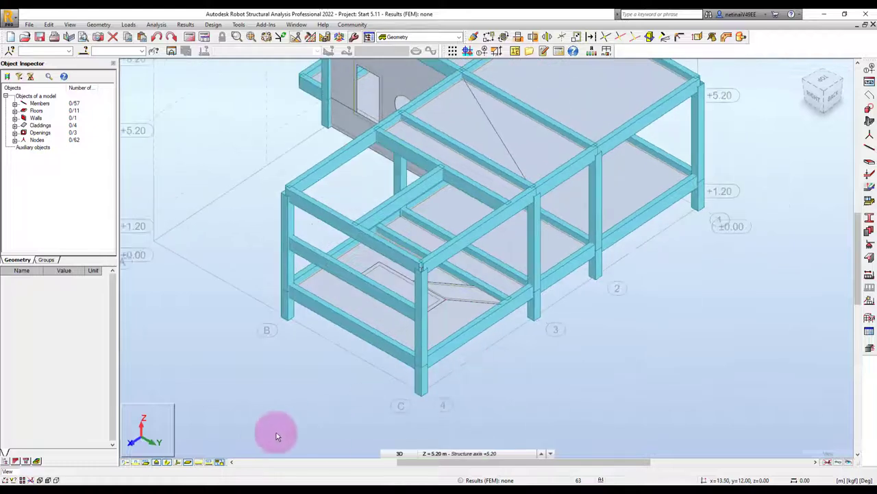
# - Hide the beams and columns so the slabs are exposed
pyautogui.click(189, 462)
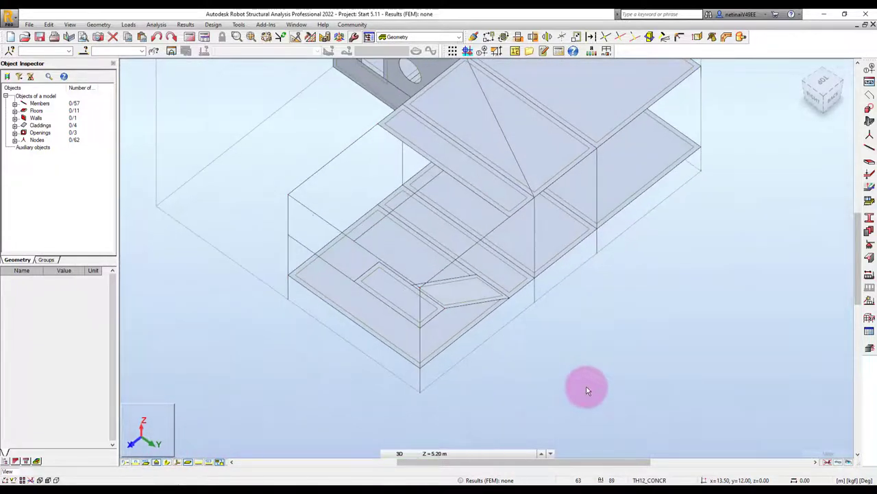
pyautogui.keyDown('shift'); pyautogui.moveTo(587, 390); pyautogui.dragTo(584, 380, button='middle'); pyautogui.keyUp('shift')
pyautogui.click(480, 123)
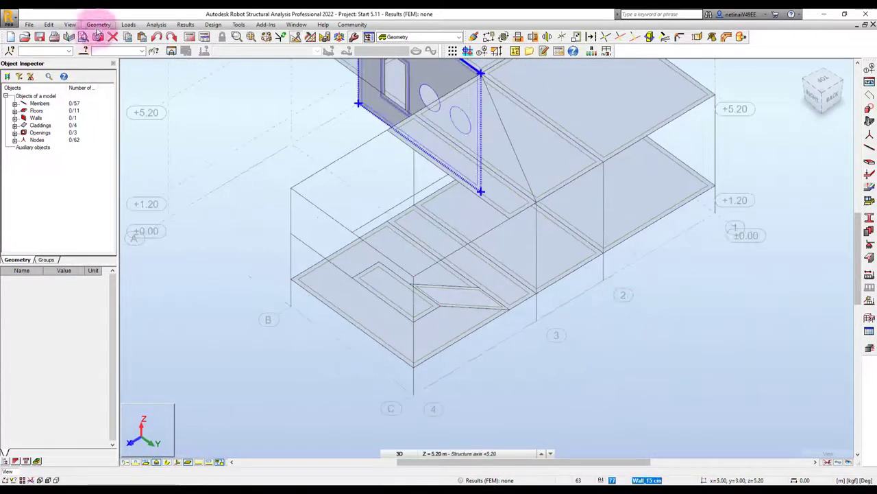
# - Draw a rectangular RC 15 cm floor from the landing to the upper edge, creating inclined Floor_89
pyautogui.click(98, 25)
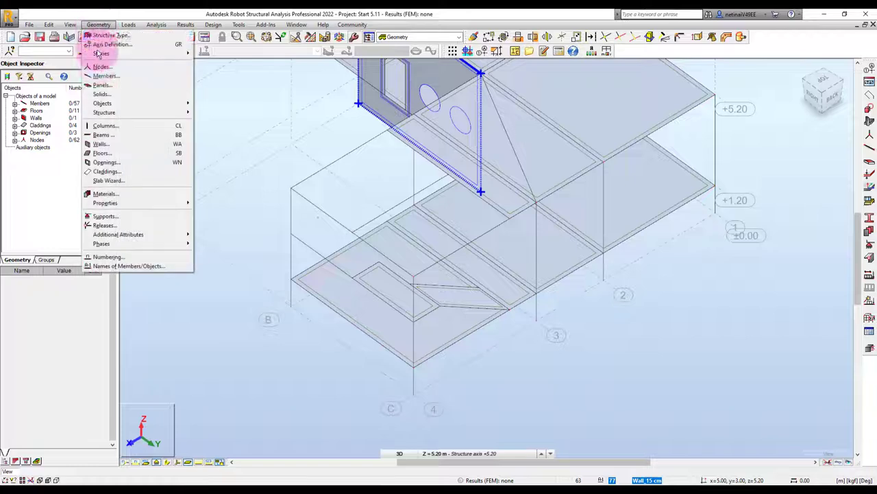
pyautogui.click(103, 153)
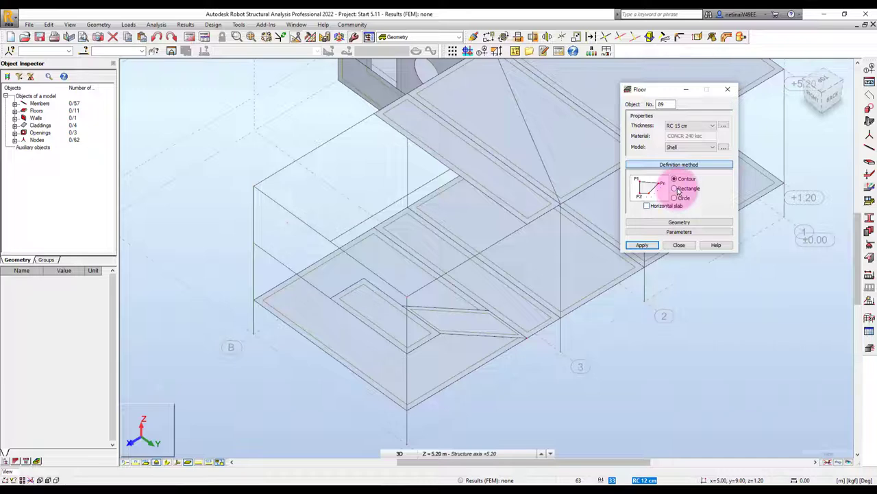
pyautogui.moveTo(643, 340)
pyautogui.keyDown('shift'); pyautogui.mouseDown(button='middle')
pyautogui.moveTo(648, 327)
pyautogui.moveTo(538, 307)
pyautogui.mouseUp(button='middle'); pyautogui.keyUp('shift')
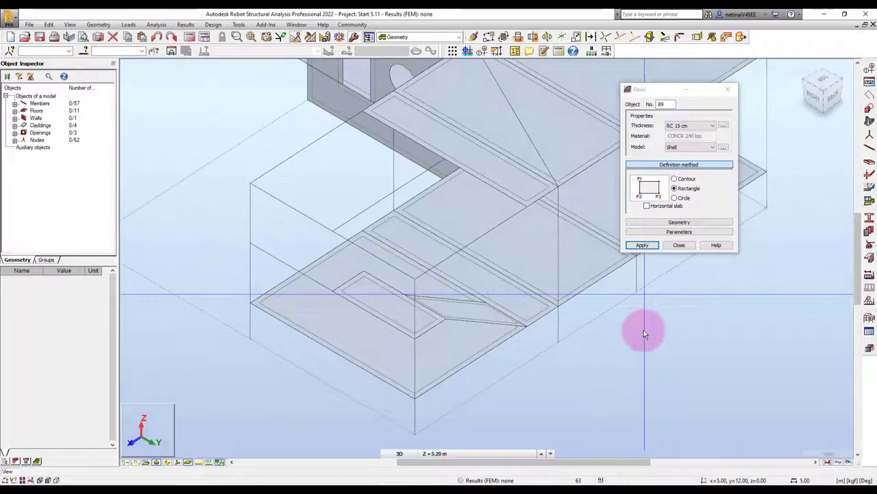
pyautogui.click(370, 277)
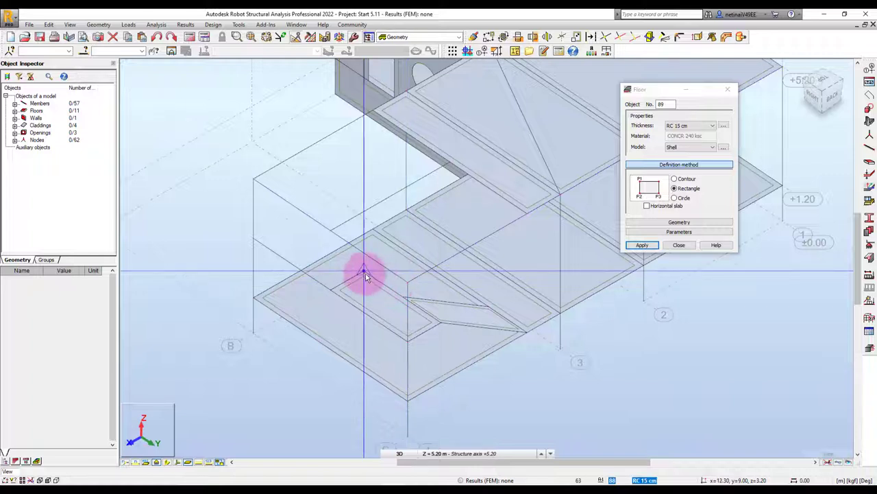
pyautogui.click(403, 296)
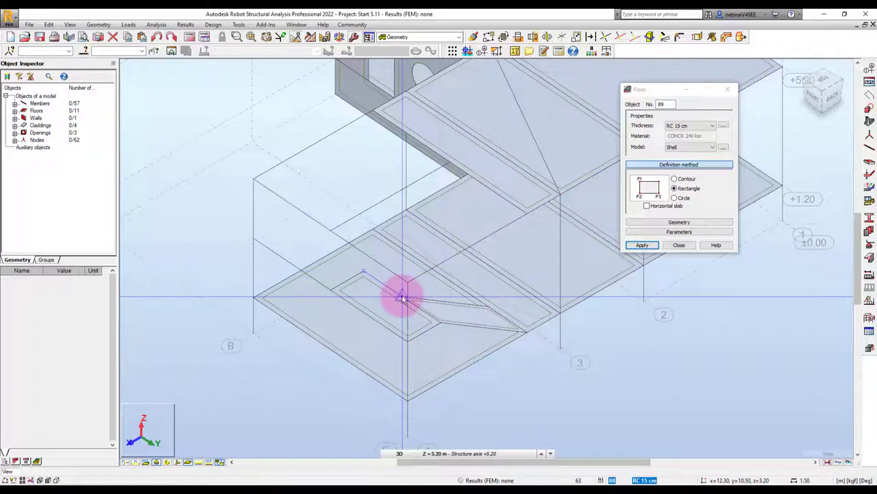
pyautogui.click(488, 192)
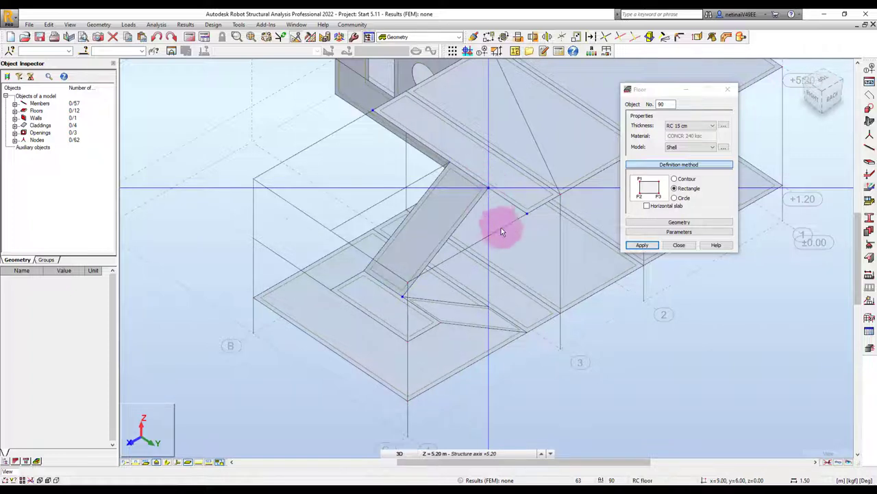
pyautogui.click(679, 245)
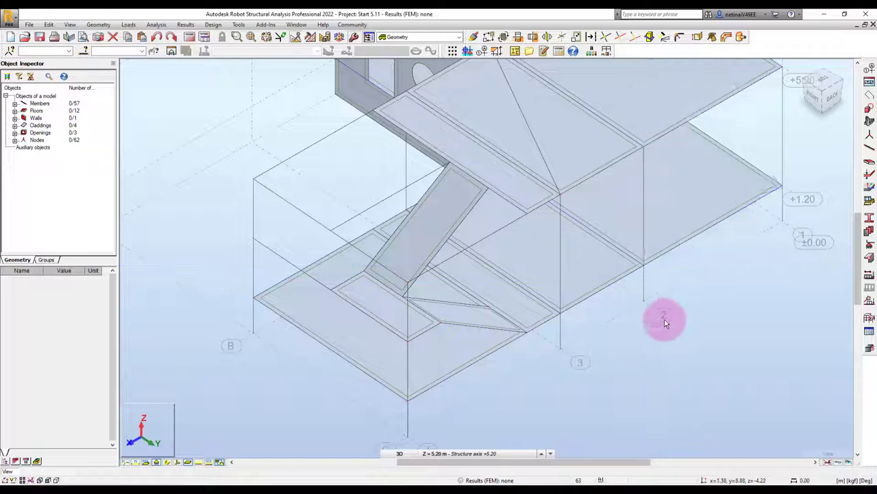
pyautogui.keyDown('shift'); pyautogui.moveTo(666, 319); pyautogui.dragTo(541, 261, button='middle'); pyautogui.keyUp('shift')
# - Delete the inclined slab and start a new floor, discarding the first contour points
pyautogui.click(442, 217)
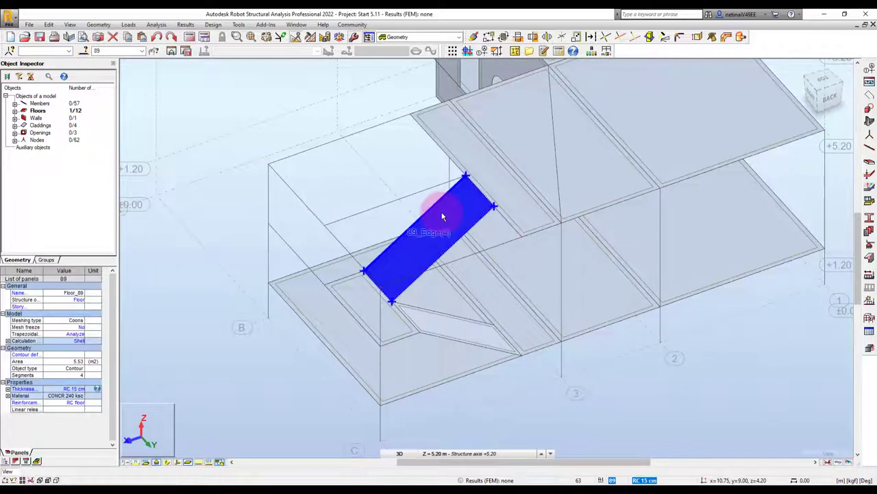
pyautogui.press('Delete')
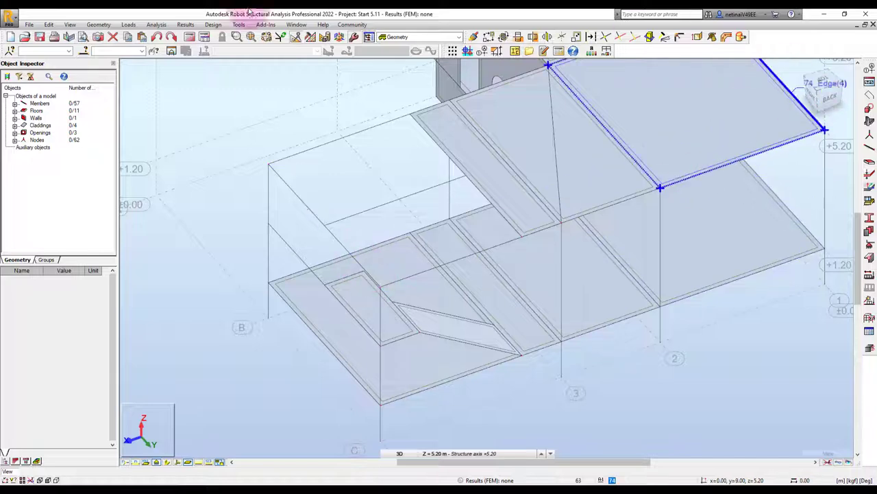
pyautogui.click(98, 25)
pyautogui.click(108, 145)
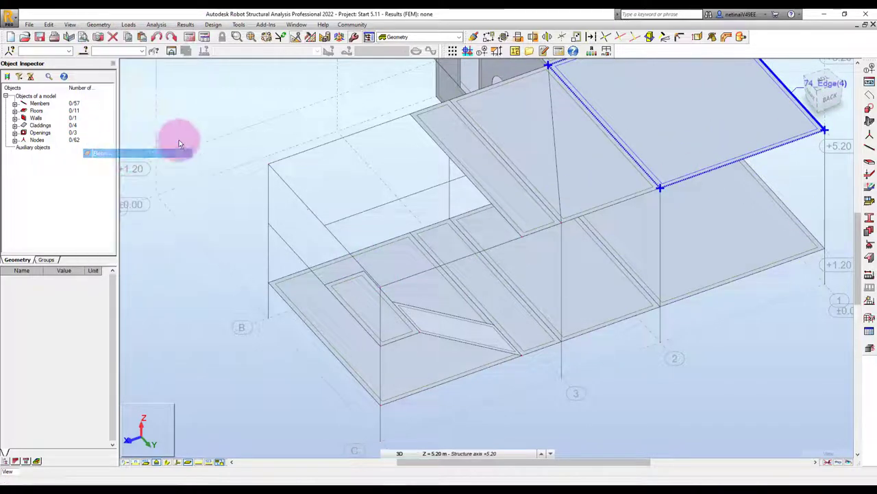
pyautogui.click(465, 176)
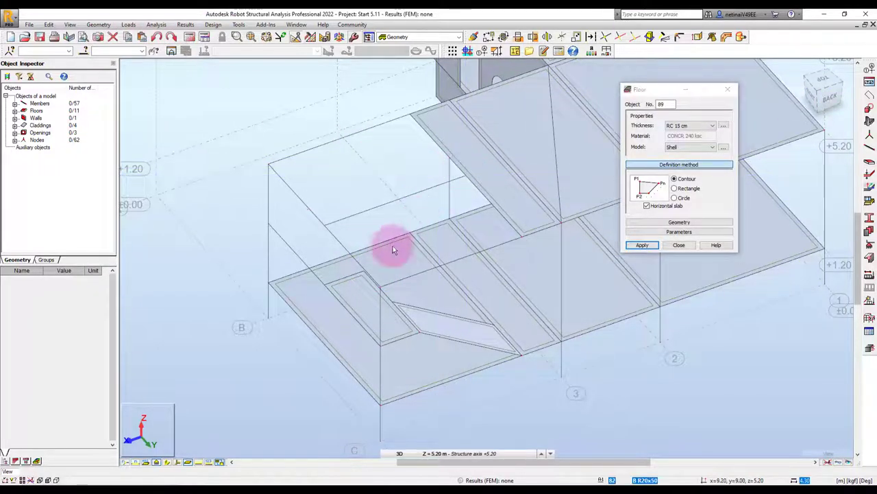
pyautogui.click(365, 275)
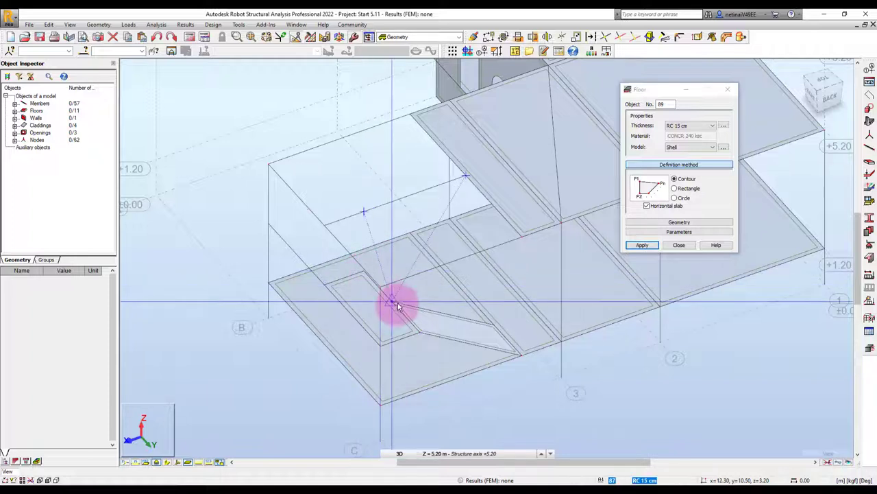
pyautogui.press('BackSpace')
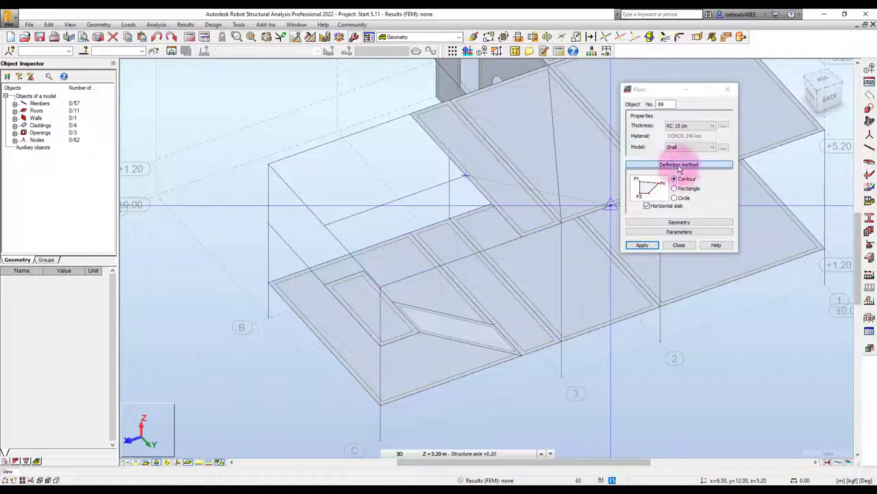
# - Draw a non-horizontal RC 15 cm rectangular slab from the upper floor edge to the landing
pyautogui.click(649, 207)
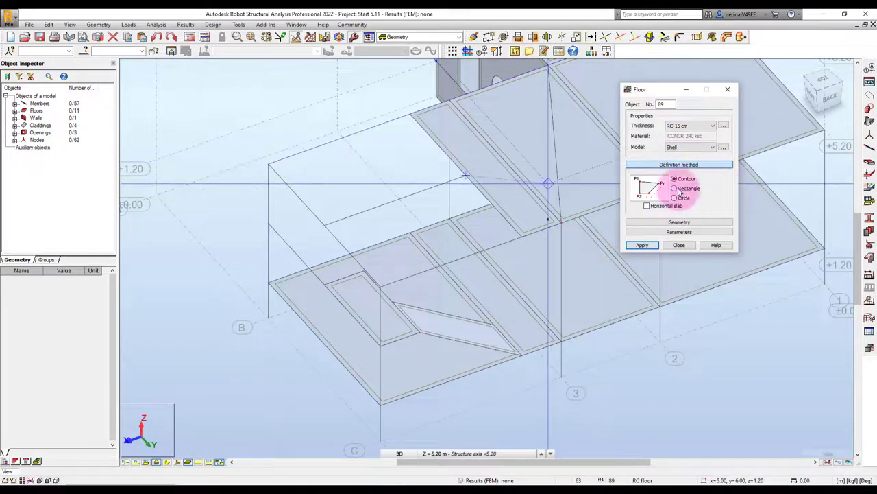
pyautogui.click(679, 181)
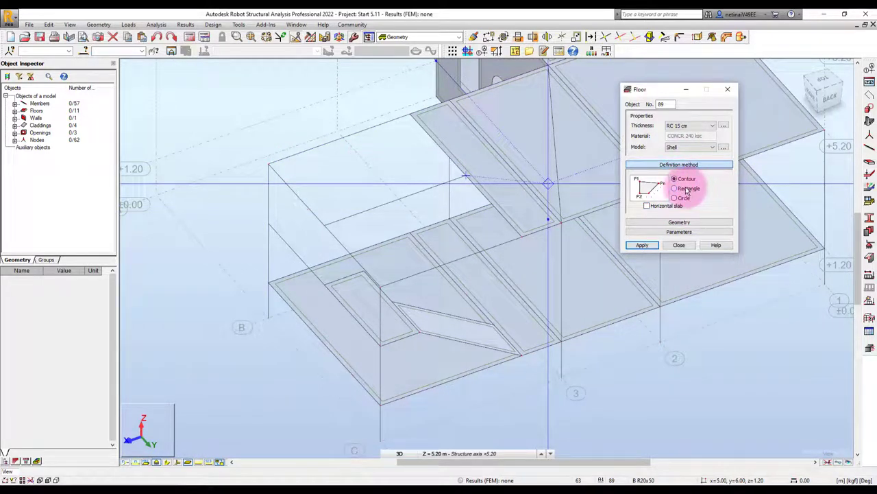
pyautogui.click(687, 189)
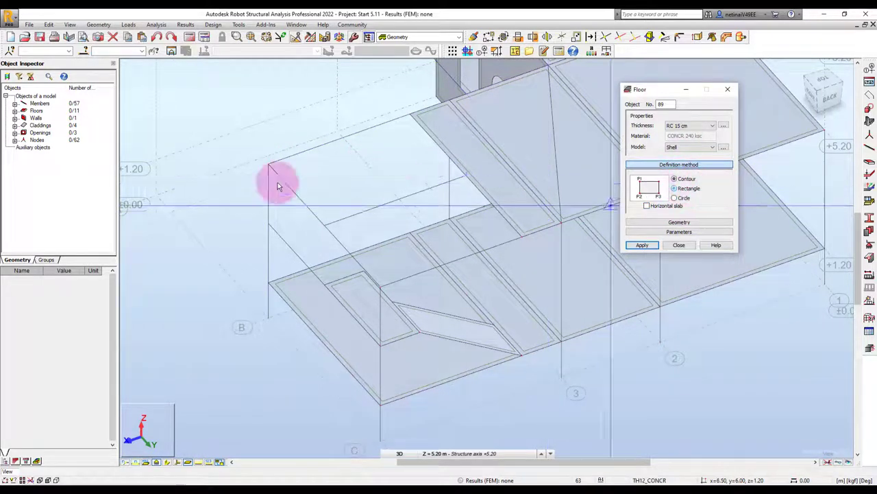
pyautogui.click(464, 178)
pyautogui.keyDown('shift'); pyautogui.moveTo(365, 273); pyautogui.dragTo(366, 273, button='middle'); pyautogui.keyUp('shift')
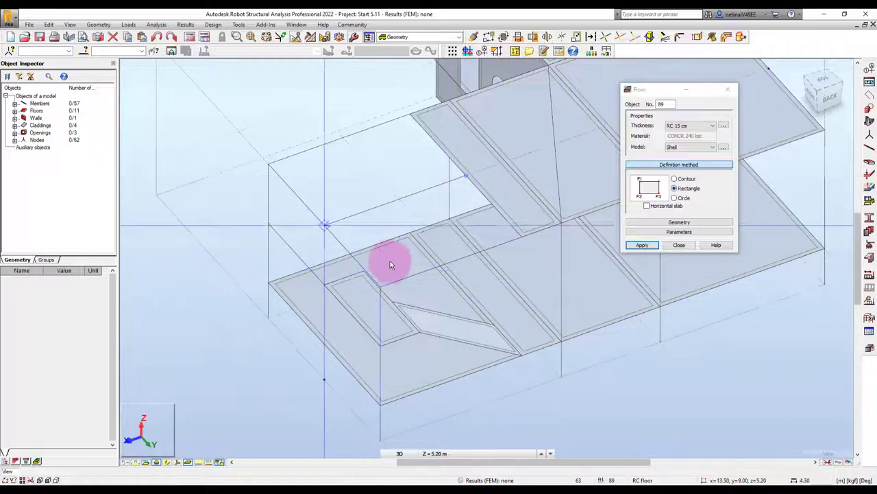
pyautogui.click(365, 272)
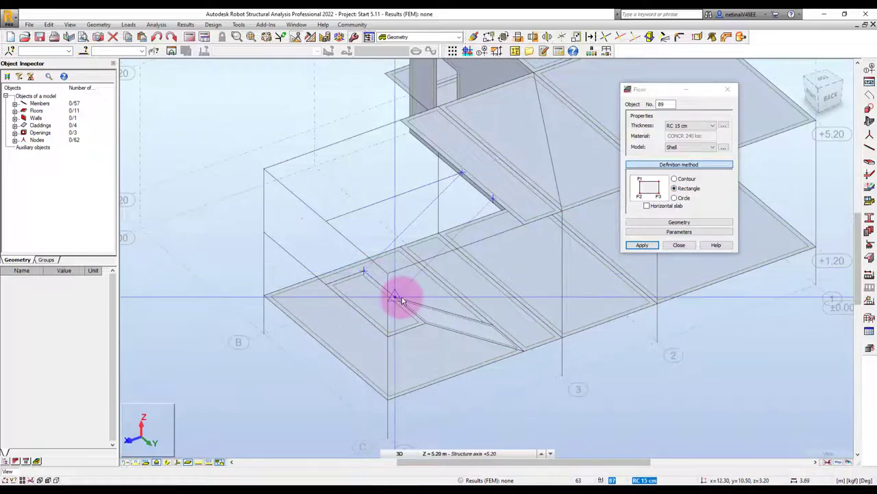
pyautogui.click(401, 299)
pyautogui.click(678, 244)
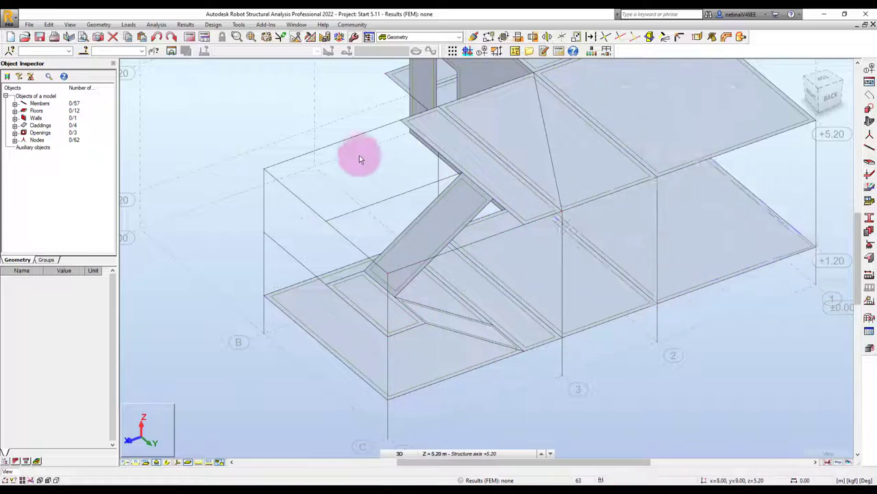
pyautogui.scroll(-3, 358, 157)
pyautogui.moveTo(499, 259)
pyautogui.keyDown('shift'); pyautogui.mouseDown(button='middle')
pyautogui.moveTo(548, 340)
pyautogui.moveTo(571, 332)
pyautogui.moveTo(335, 366)
pyautogui.moveTo(320, 377)
pyautogui.moveTo(339, 352)
pyautogui.moveTo(337, 361)
pyautogui.moveTo(401, 370)
pyautogui.moveTo(451, 347)
pyautogui.moveTo(480, 359)
pyautogui.moveTo(446, 354)
pyautogui.moveTo(454, 359)
pyautogui.mouseUp(button='middle'); pyautogui.keyUp('shift')
# - Show beams and columns with their cross-section shapes and view the whole frame from a corner
pyautogui.click(168, 462)
pyautogui.scroll(2, 351, 341)
pyautogui.moveTo(351, 340)
pyautogui.keyDown('shift'); pyautogui.mouseDown(button='middle')
pyautogui.moveTo(273, 351)
pyautogui.moveTo(277, 339)
pyautogui.moveTo(259, 355)
pyautogui.mouseUp(button='middle'); pyautogui.keyUp('shift')
pyautogui.scroll(-2, 261, 358)
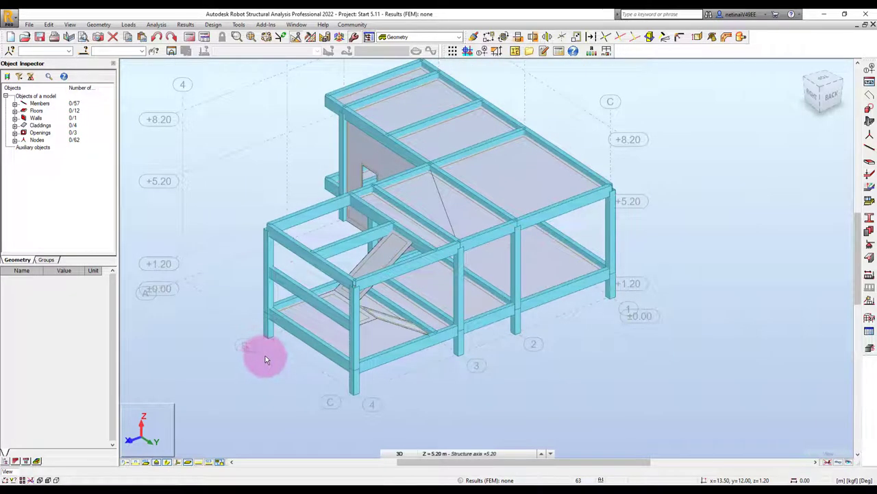
# - Select all nodes and delete only the unattached ones, reducing nodes from 62 to 56
pyautogui.rightClick(39, 140)
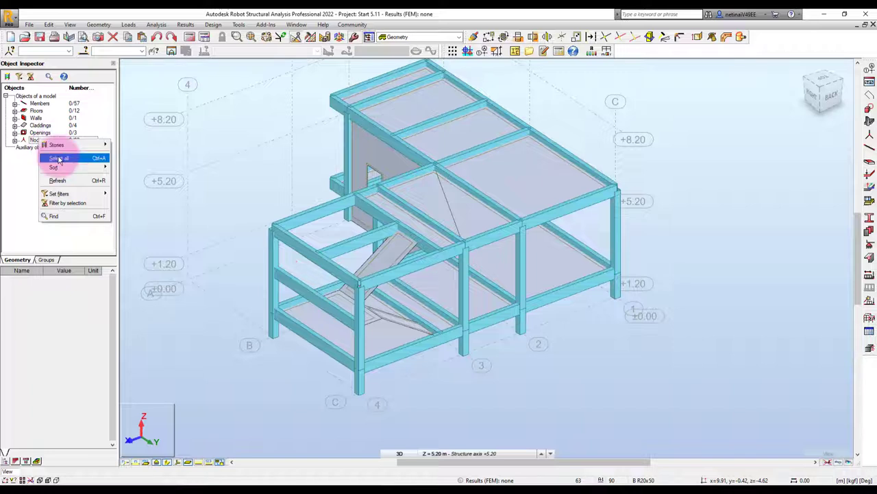
pyautogui.click(55, 155)
pyautogui.press('Delete')
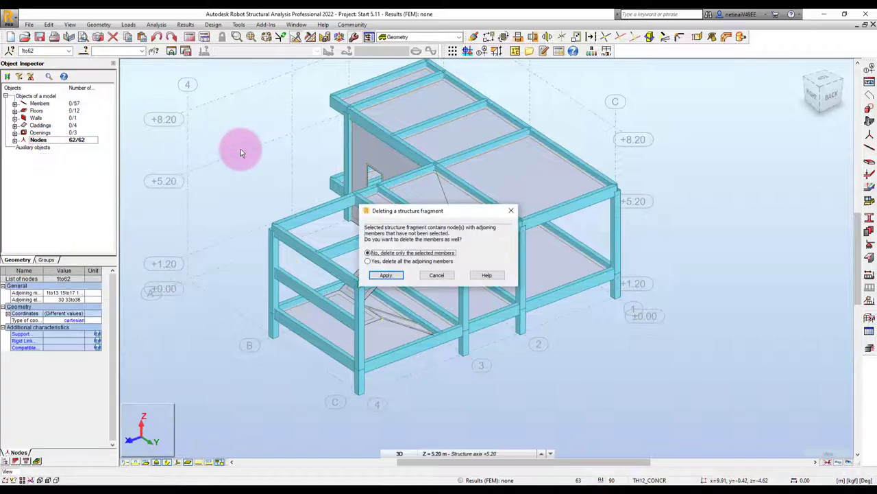
pyautogui.press('Return')
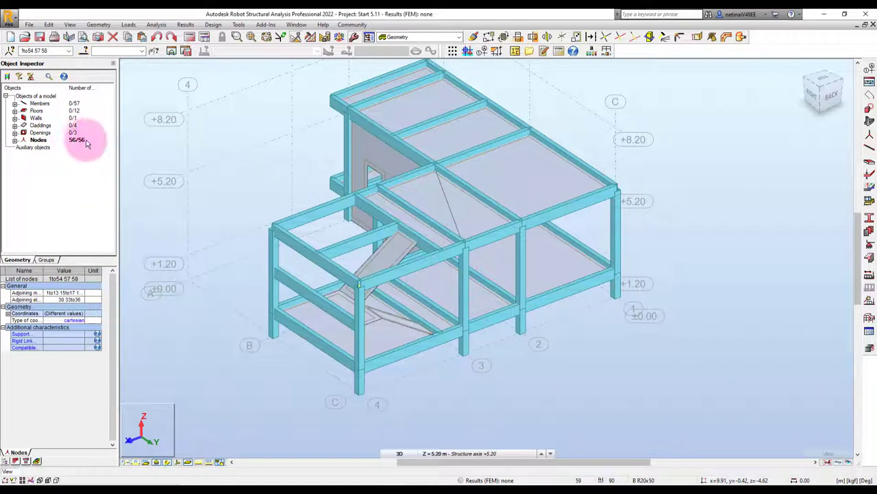
pyautogui.press('Escape')
pyautogui.moveTo(454, 219)
pyautogui.keyDown('shift'); pyautogui.mouseDown(button='middle')
pyautogui.moveTo(709, 347)
pyautogui.moveTo(572, 372)
pyautogui.moveTo(626, 362)
pyautogui.moveTo(626, 373)
pyautogui.moveTo(549, 386)
pyautogui.mouseUp(button='middle'); pyautogui.keyUp('shift')
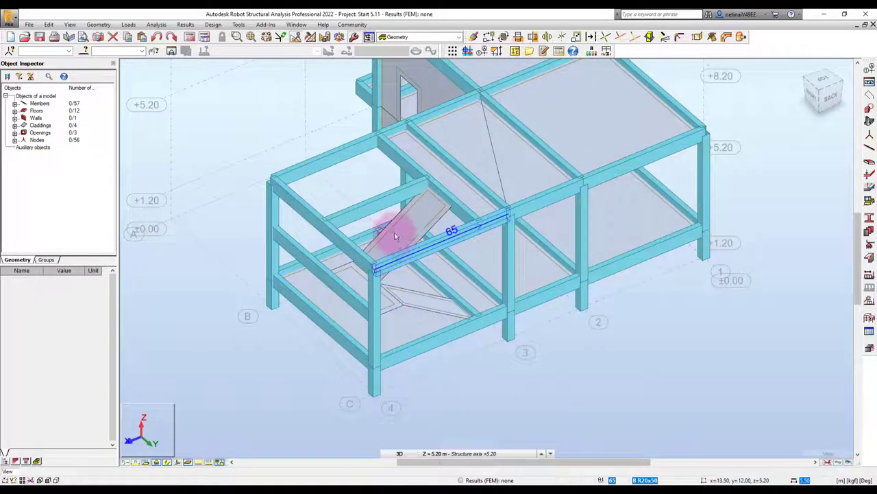
pyautogui.moveTo(579, 381); pyautogui.dragTo(584, 372, button='middle')
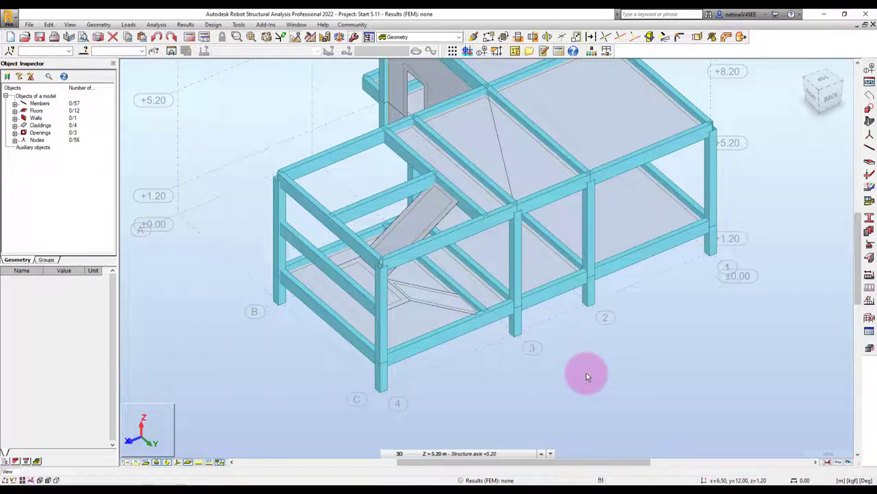